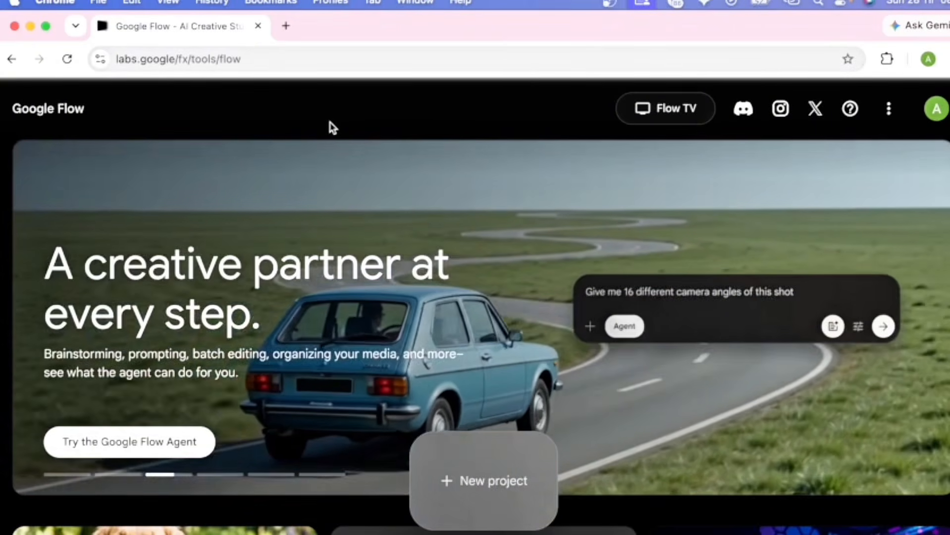
- Create a new project in Google Flow
left_click(483, 481)
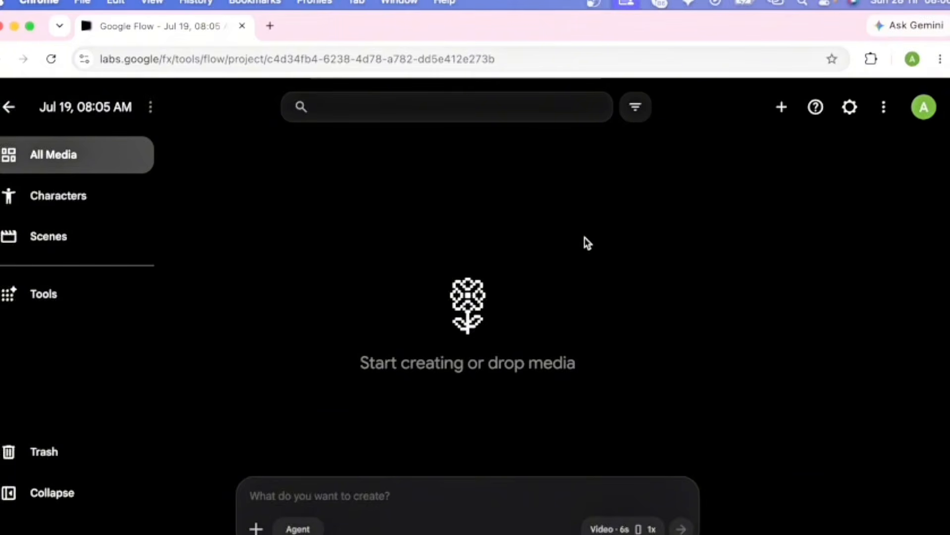
left_click(346, 496)
type("there")
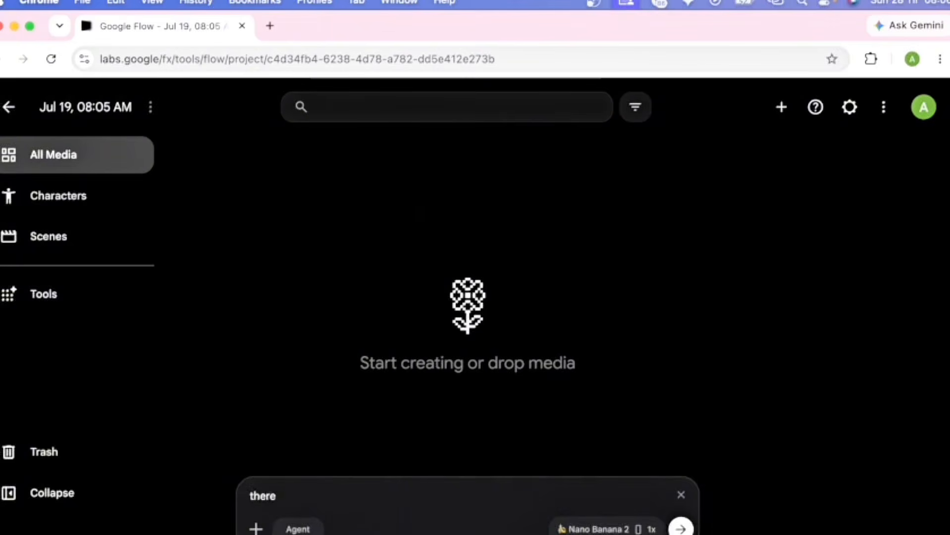
key("BackSpace")
key("BackSpace")
type("cre")
key("BackSpace")
key("BackSpace")
key("BackSpace")
key("BackSpace")
key("BackSpace")
key("BackSpace")
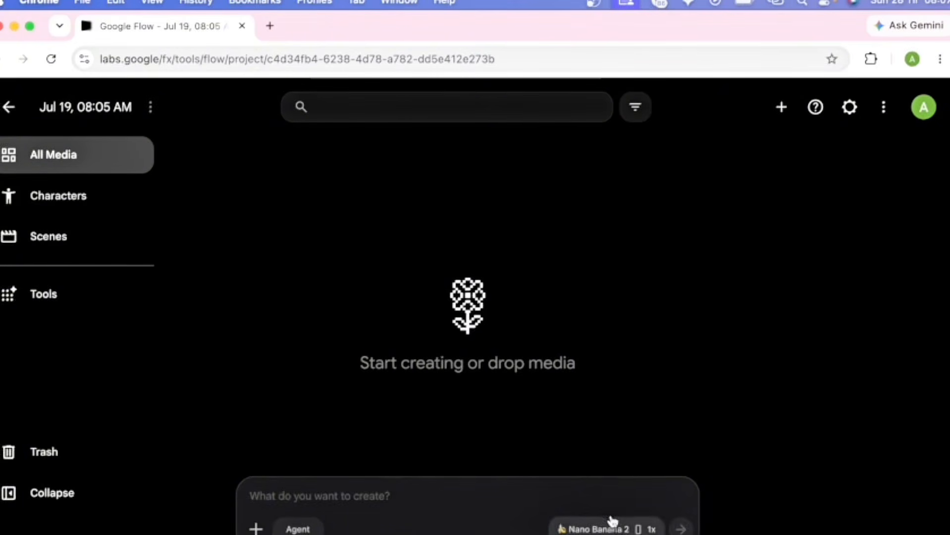
- Switch the generation settings to video mode and set the aspect ratio to 16:9
left_click(587, 529)
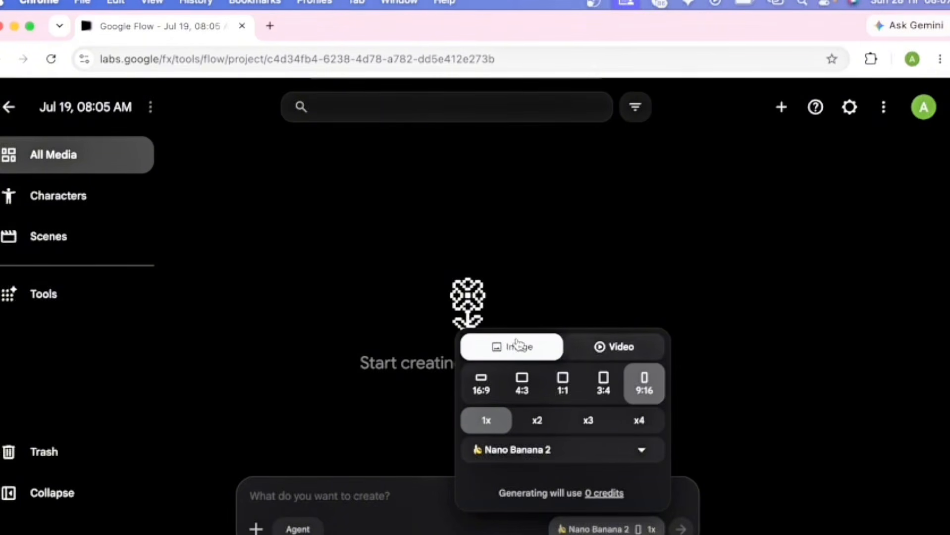
left_click(615, 353)
left_click(519, 323)
left_click(617, 348)
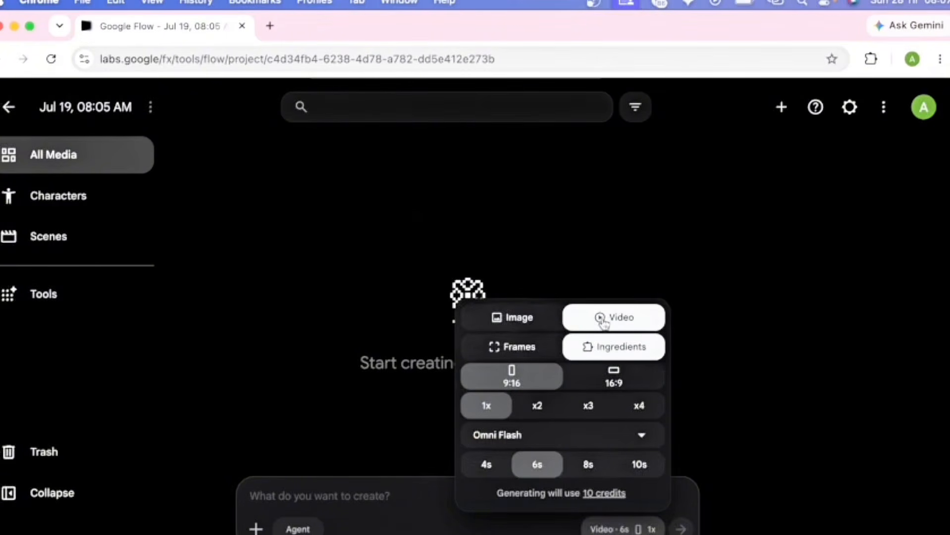
left_click(608, 379)
left_click(512, 379)
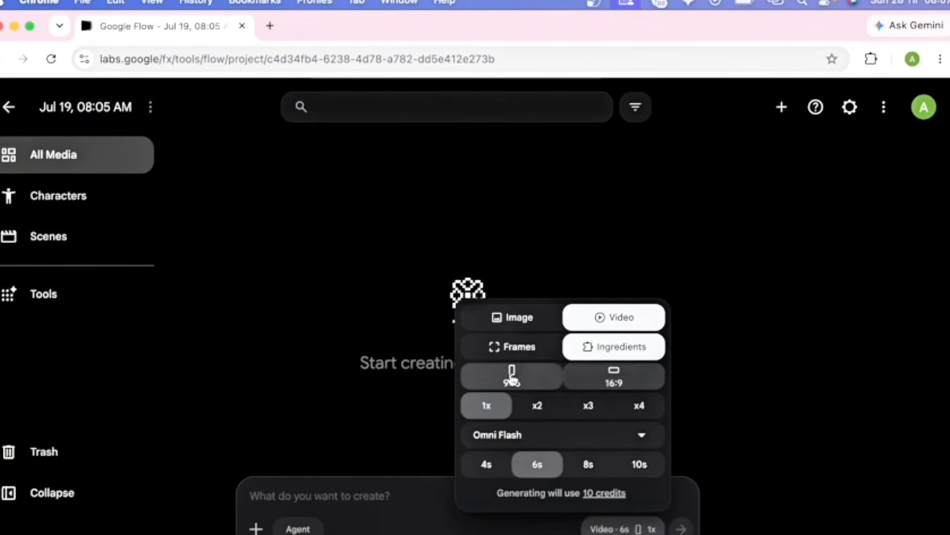
left_click(617, 380)
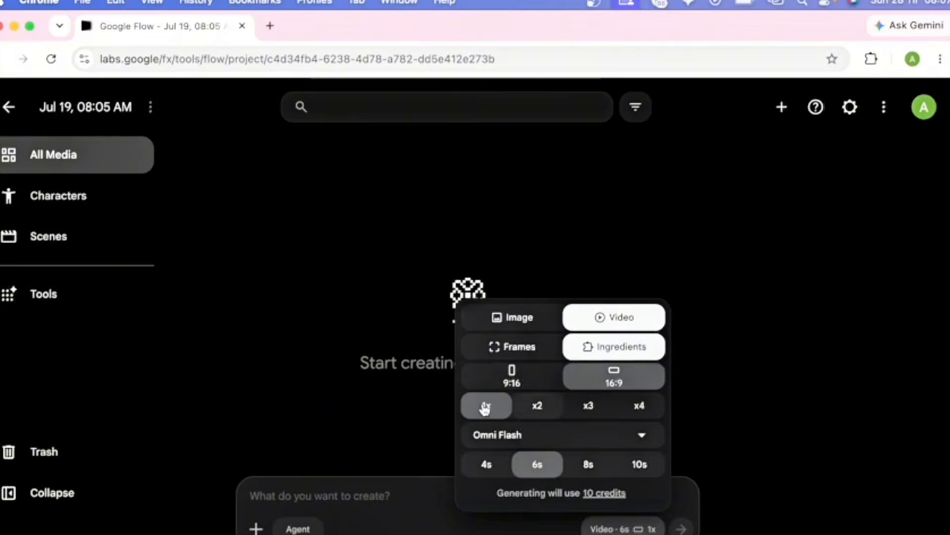
- Set the number of video outputs to x4 and look through the available video models, keeping Omni Flash
left_click(537, 409)
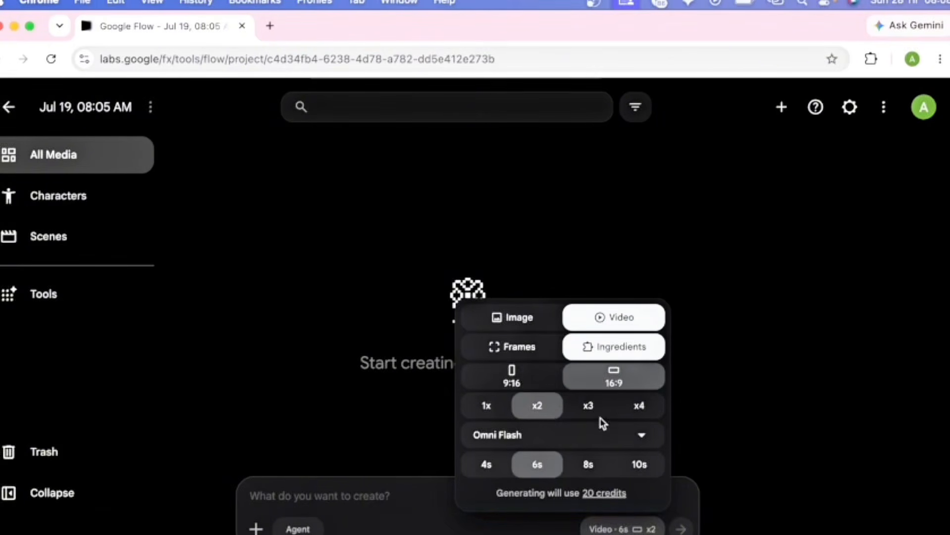
left_click(638, 411)
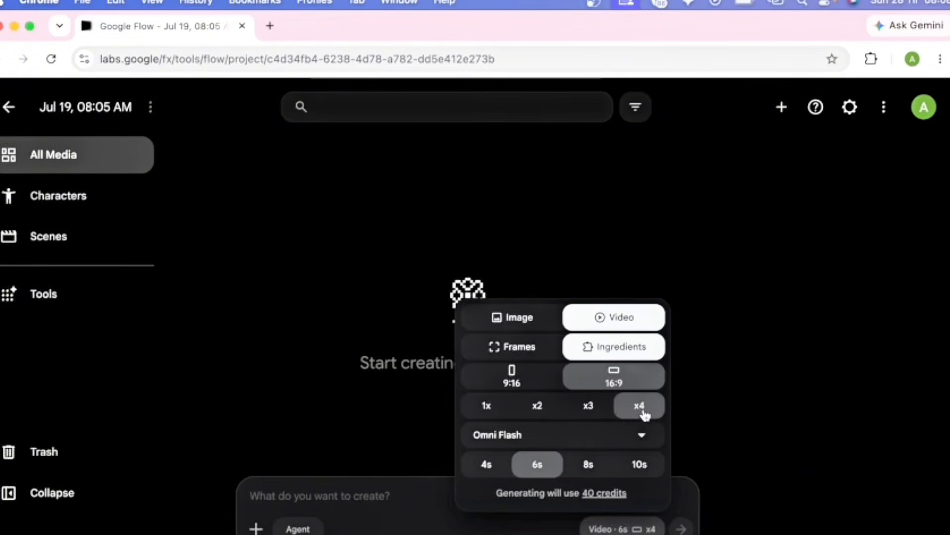
left_click(634, 438)
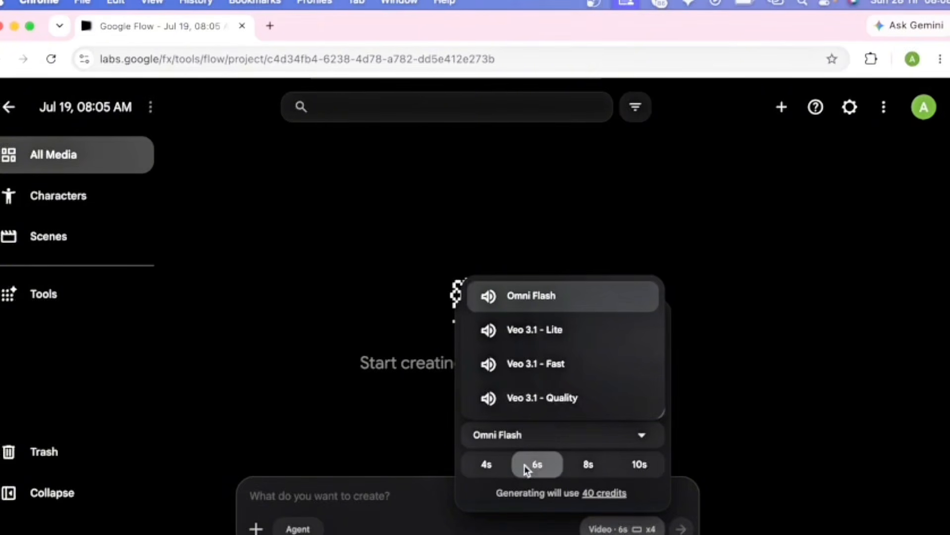
left_click(493, 467)
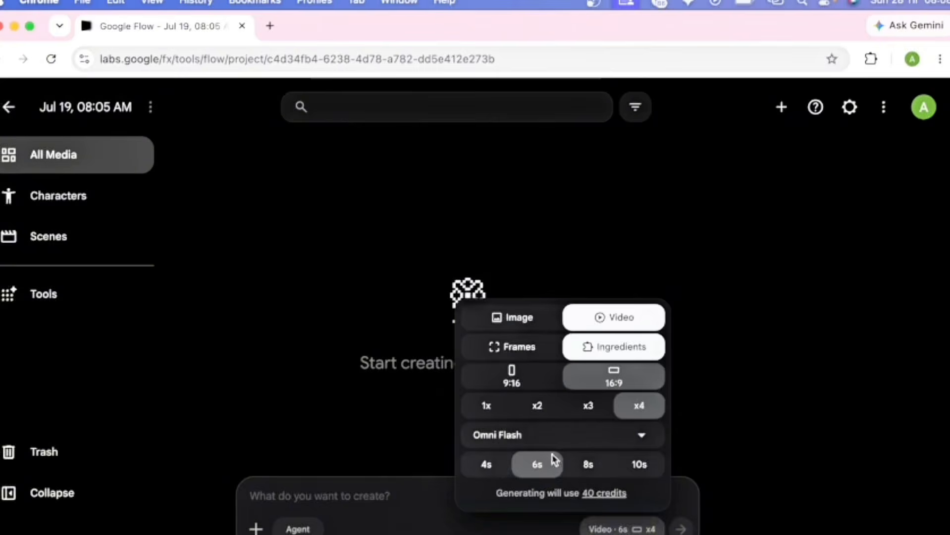
- Try the video durations with their credit costs, ending with one output of 10 seconds
left_click(585, 467)
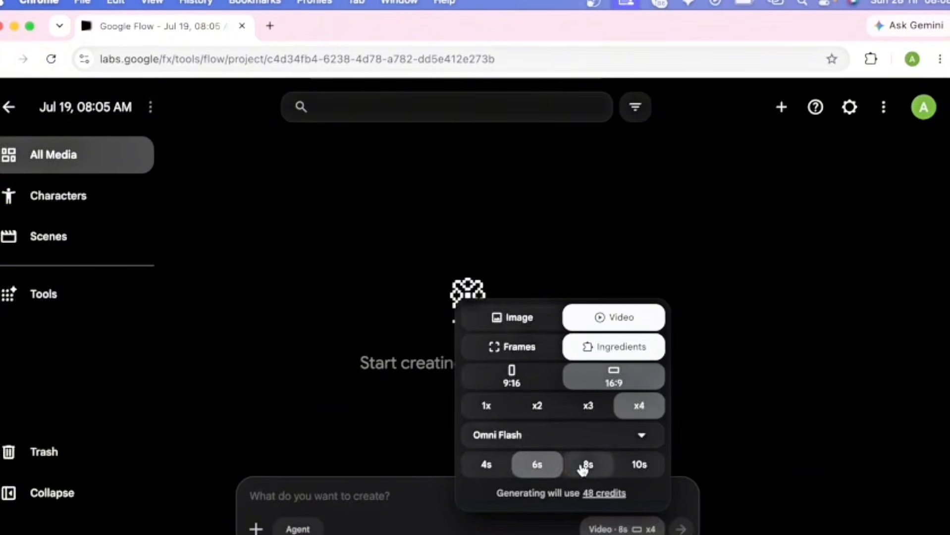
left_click(637, 466)
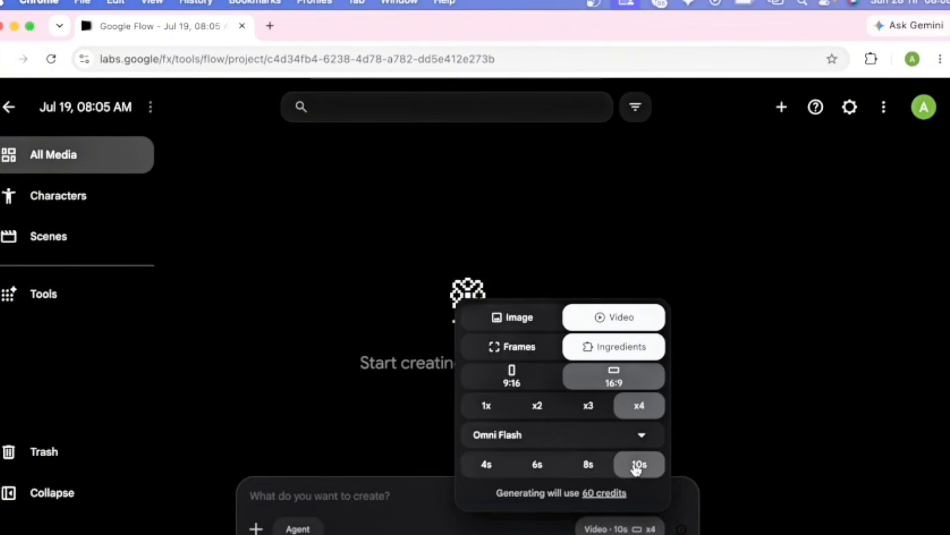
left_click(490, 465)
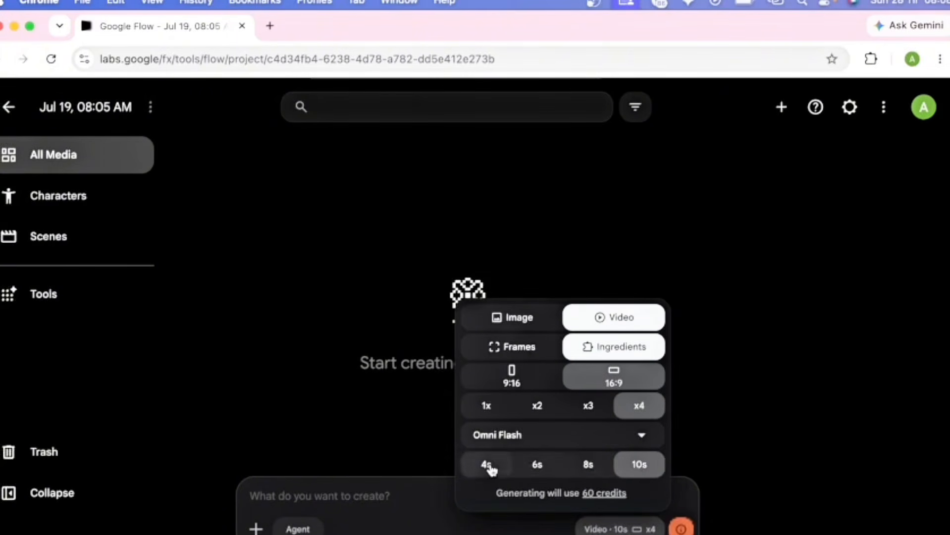
left_click(539, 469)
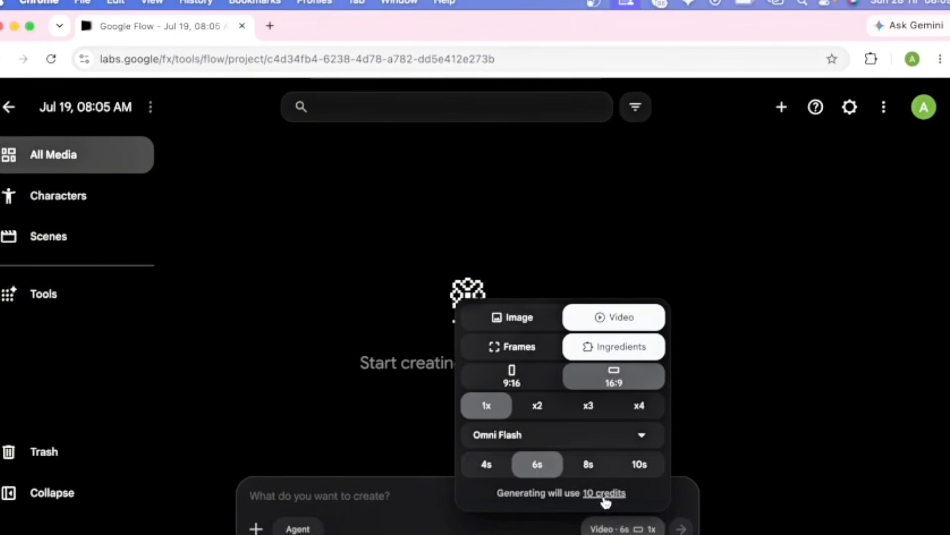
left_click(589, 465)
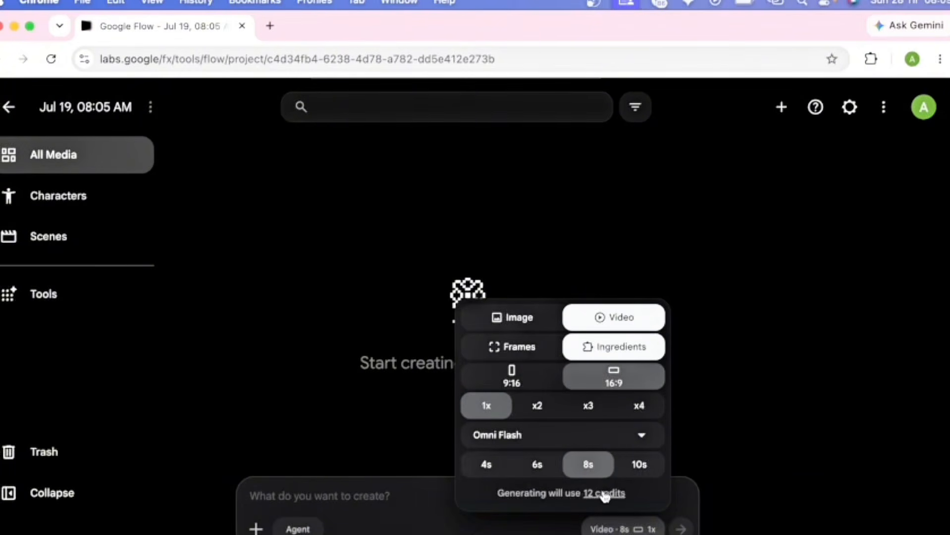
left_click(644, 465)
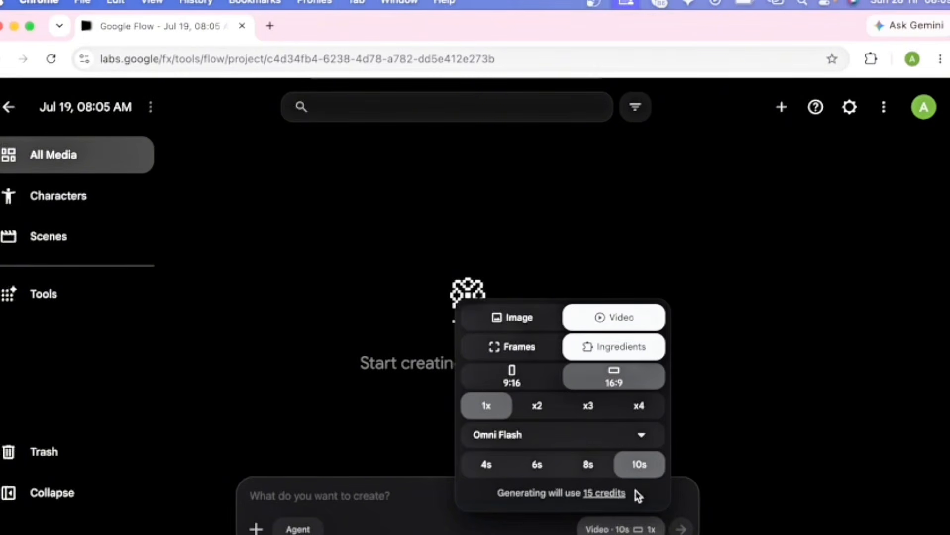
- Configure image generation with a 9:16 aspect ratio, x2 outputs and the Nano Banana 2 model, and check the credit cost
left_click(523, 322)
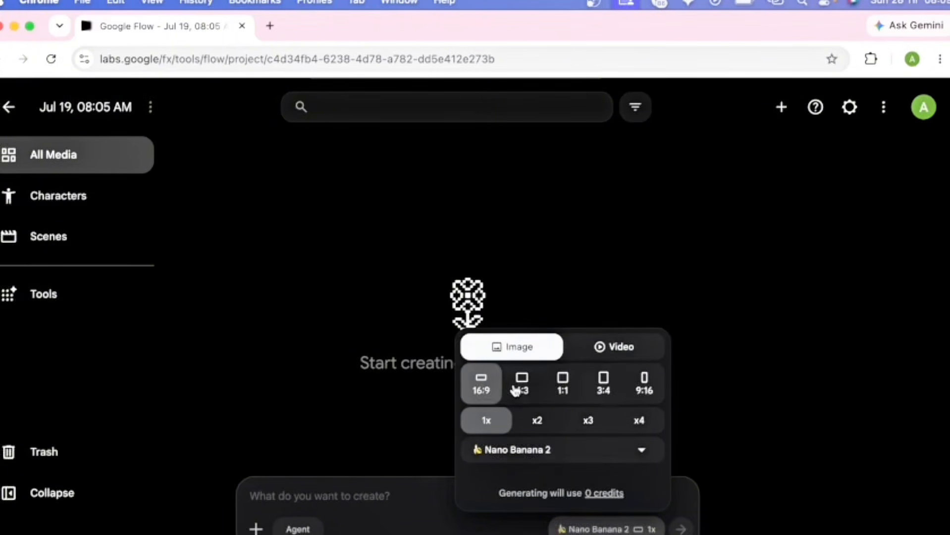
left_click(644, 389)
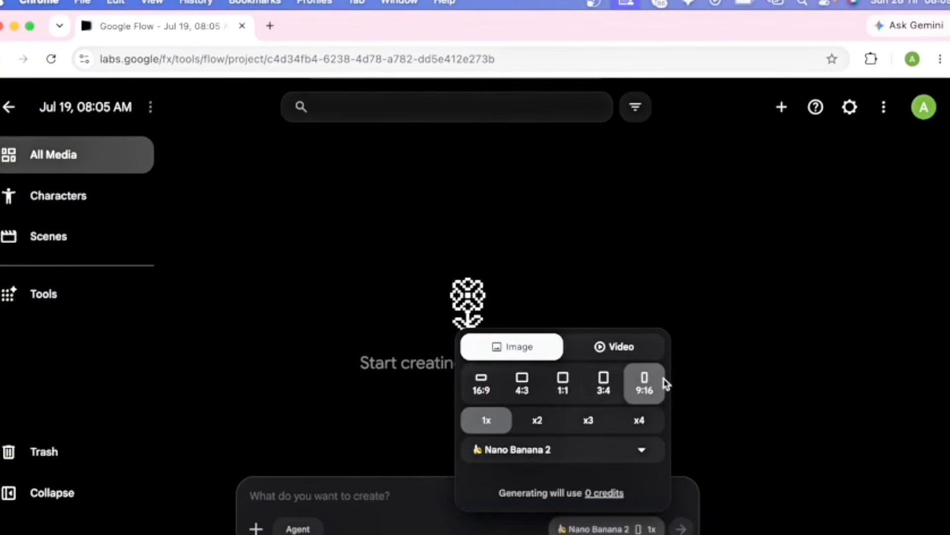
left_click(537, 422)
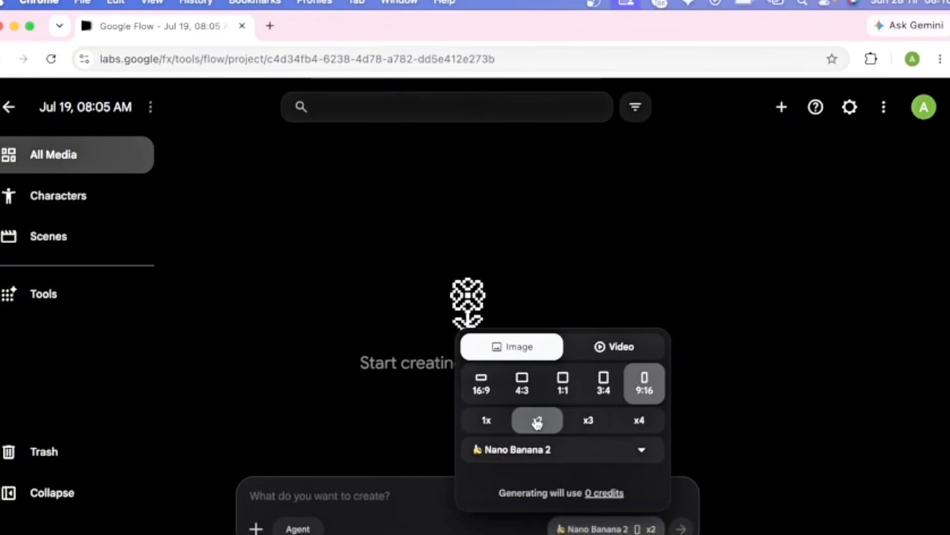
left_click(582, 452)
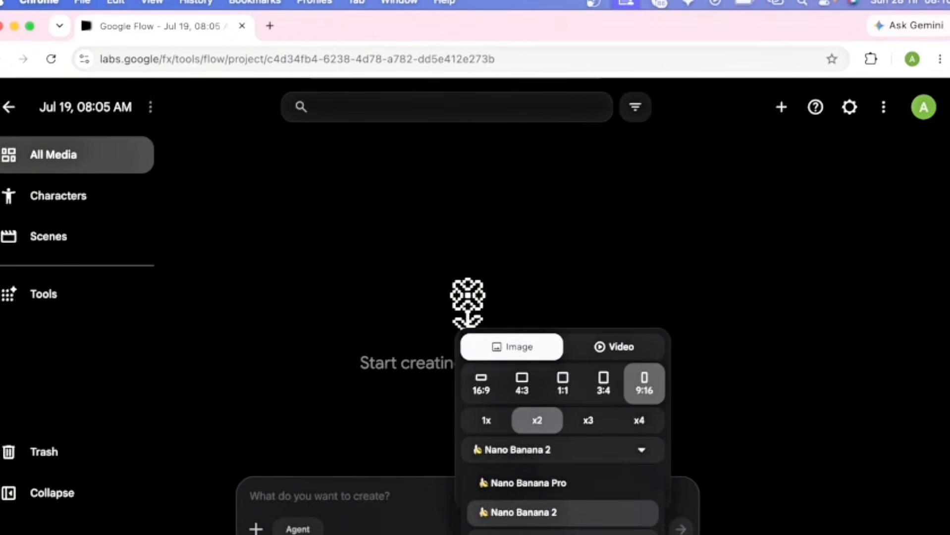
left_click(583, 519)
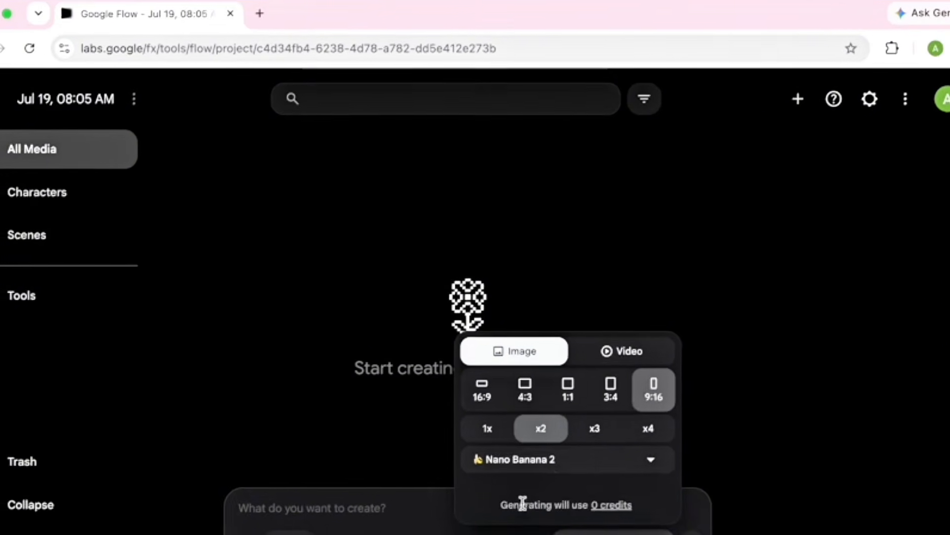
left_click_drag(514, 505, 651, 521)
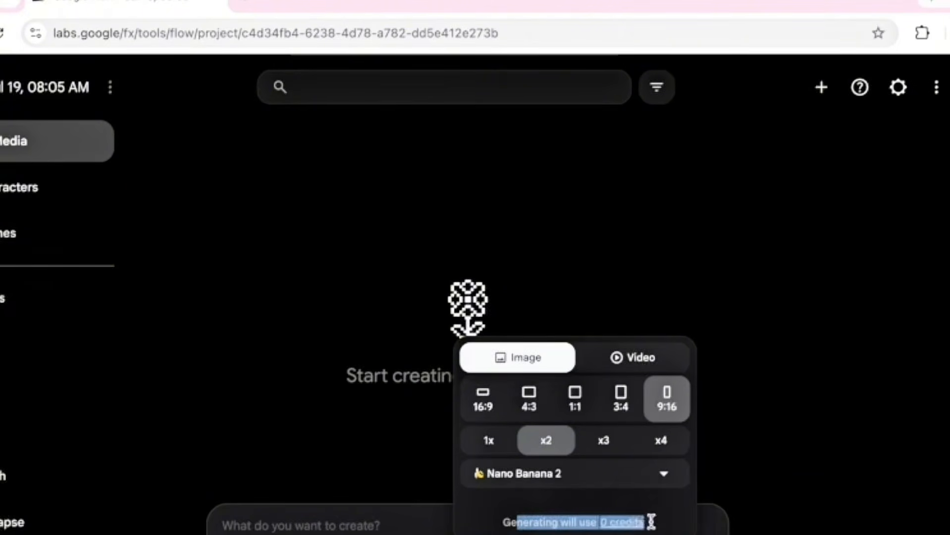
left_click_drag(552, 522, 676, 530)
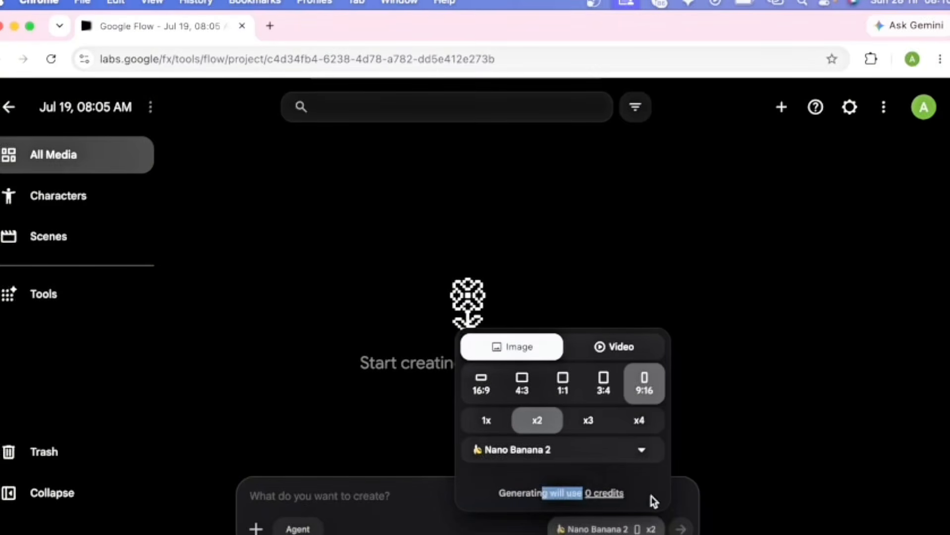
- Generate images from the prompt "a dog"
left_click(384, 498)
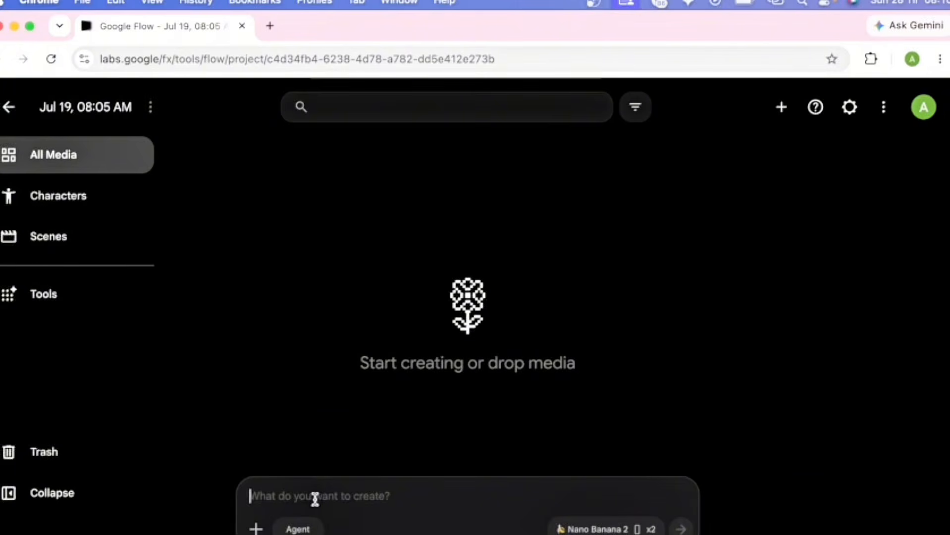
key("BackSpace")
type("a dog")
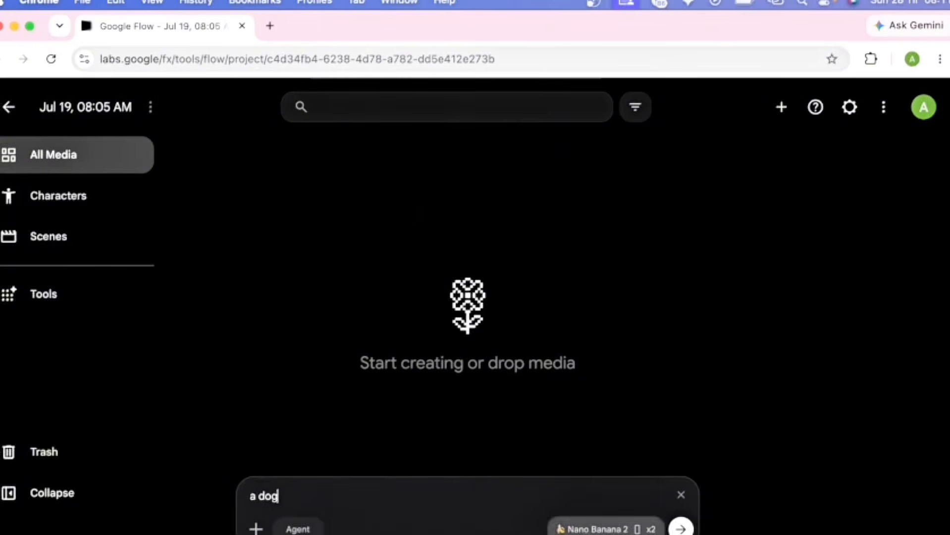
left_click(682, 528)
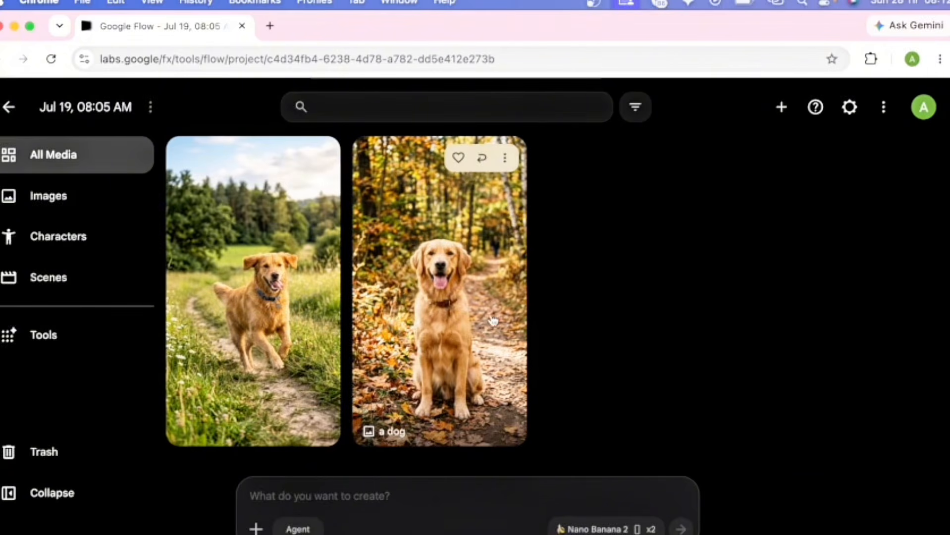
- Edit the image of the dog sitting in the autumn forest with the prompt "make the dog lie down" and finish editing
left_click(452, 349)
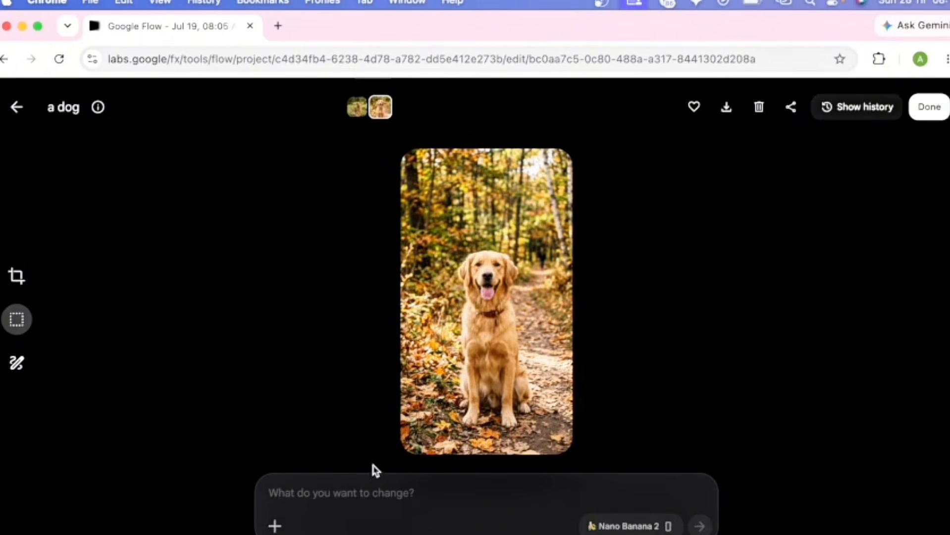
left_click(301, 494)
type("make the d")
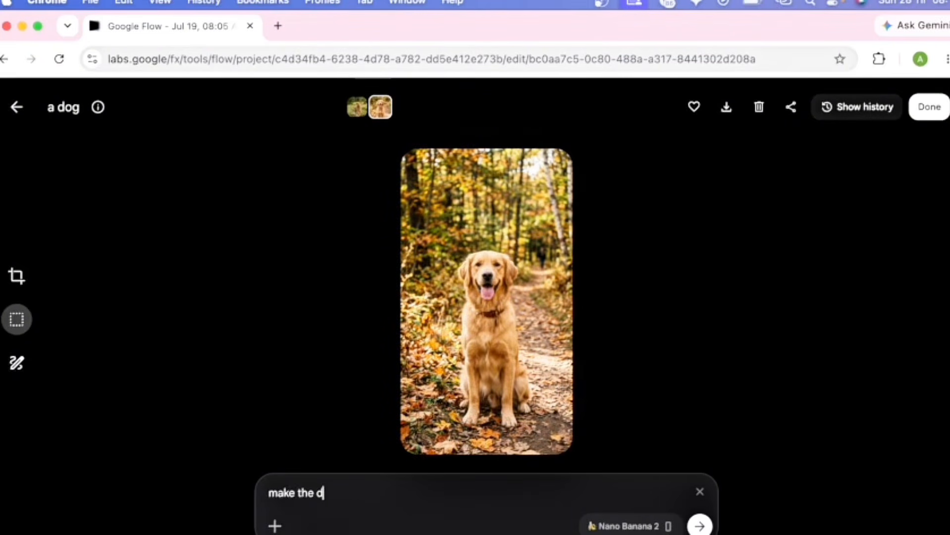
type("og lie down")
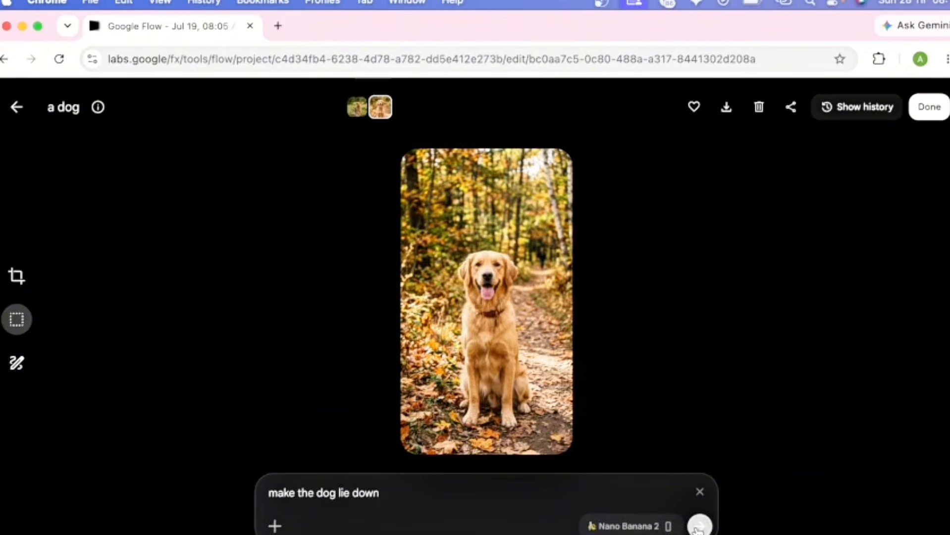
left_click(644, 527)
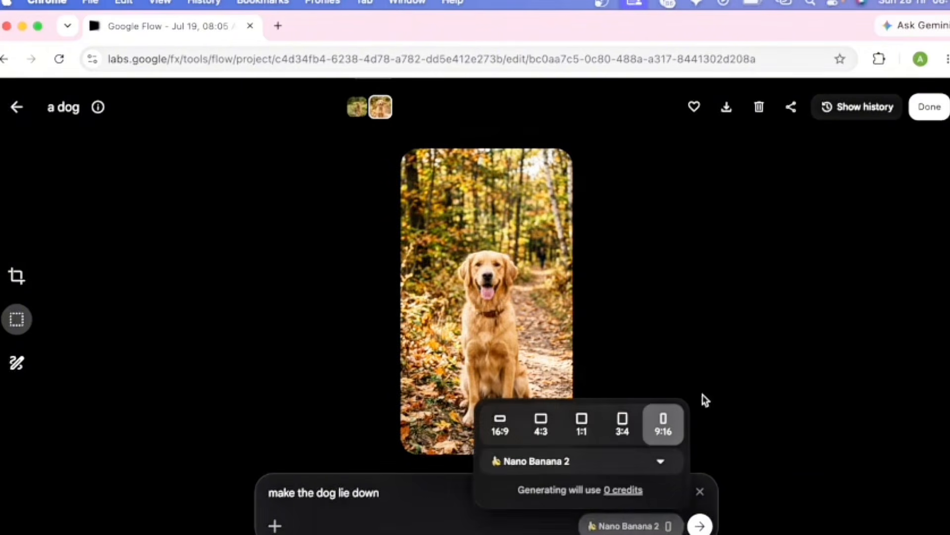
left_click(642, 528)
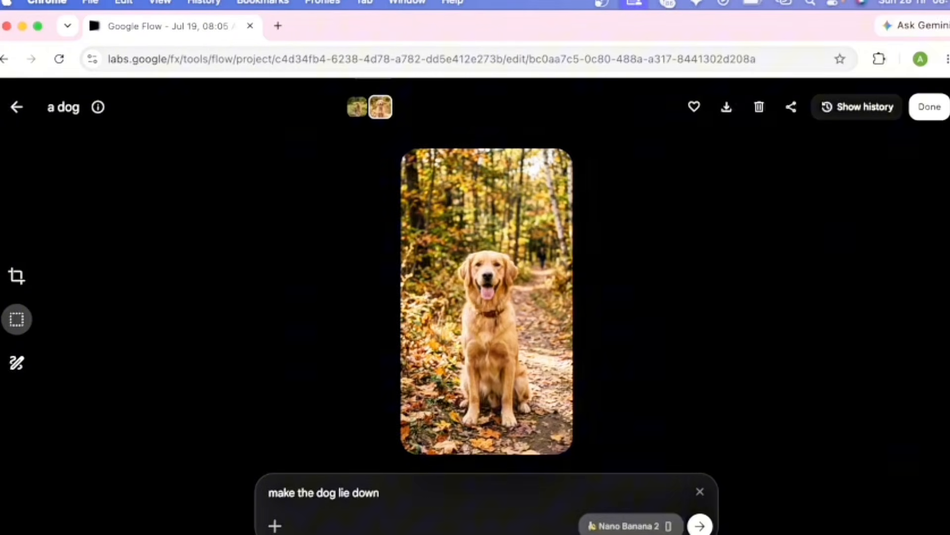
left_click(701, 528)
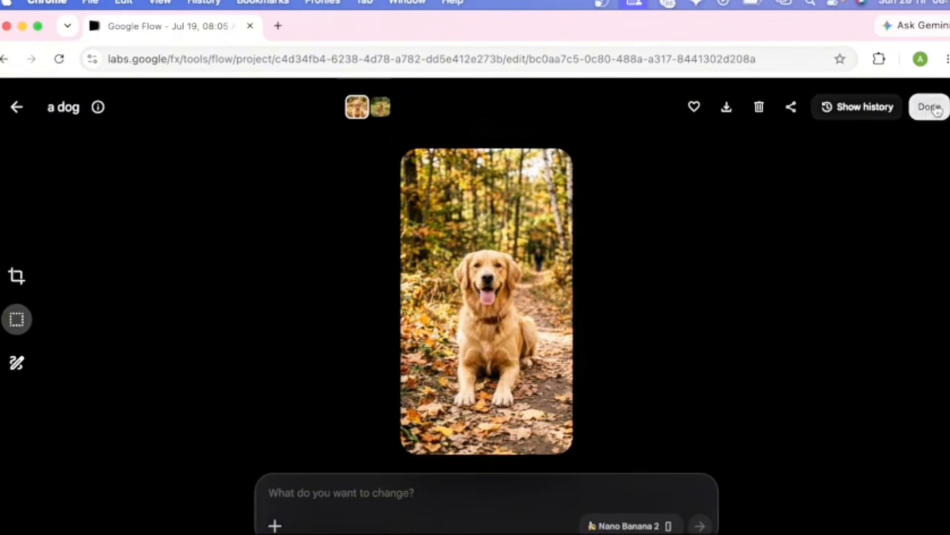
left_click(923, 118)
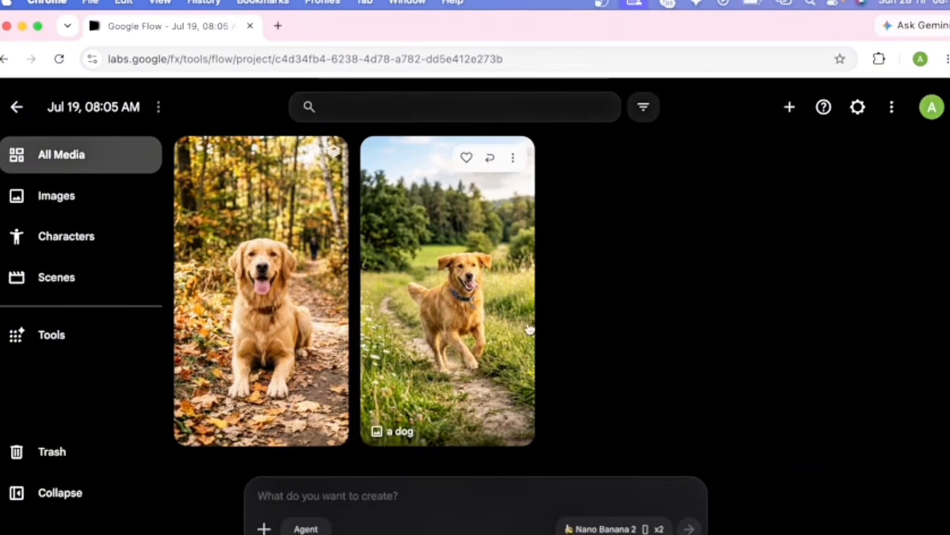
- Move the image of the dog running on the meadow path to the trash
left_click(513, 159)
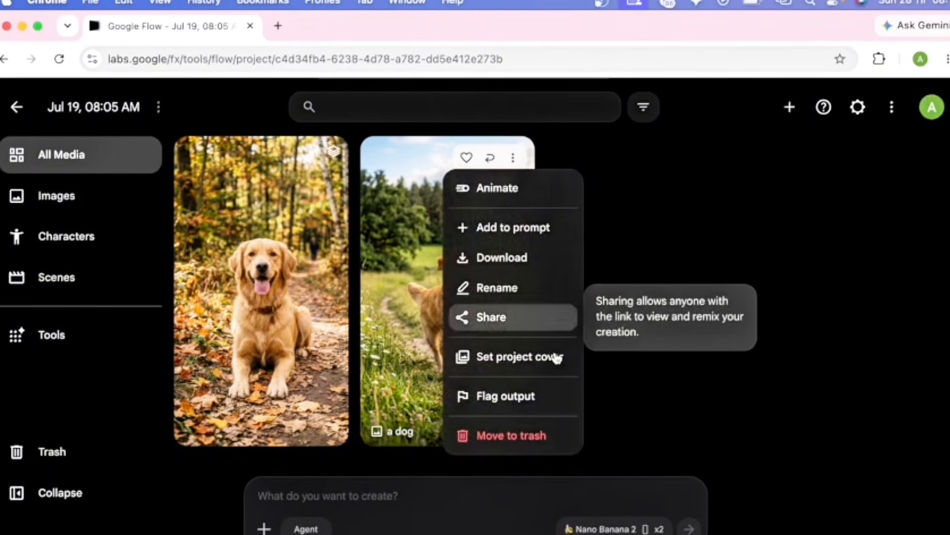
left_click(510, 436)
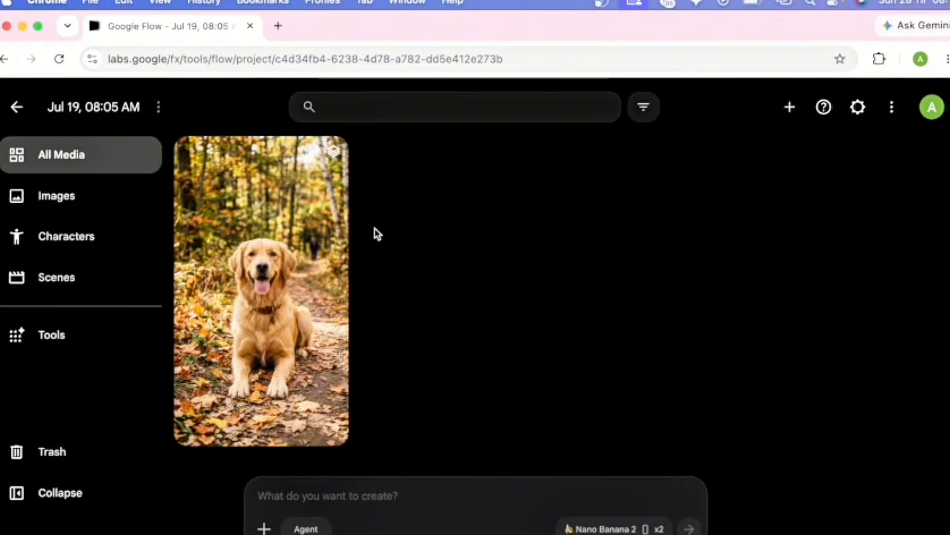
- Download the autumn forest dog image upscaled to 2K and dismiss the download notice
left_click(326, 158)
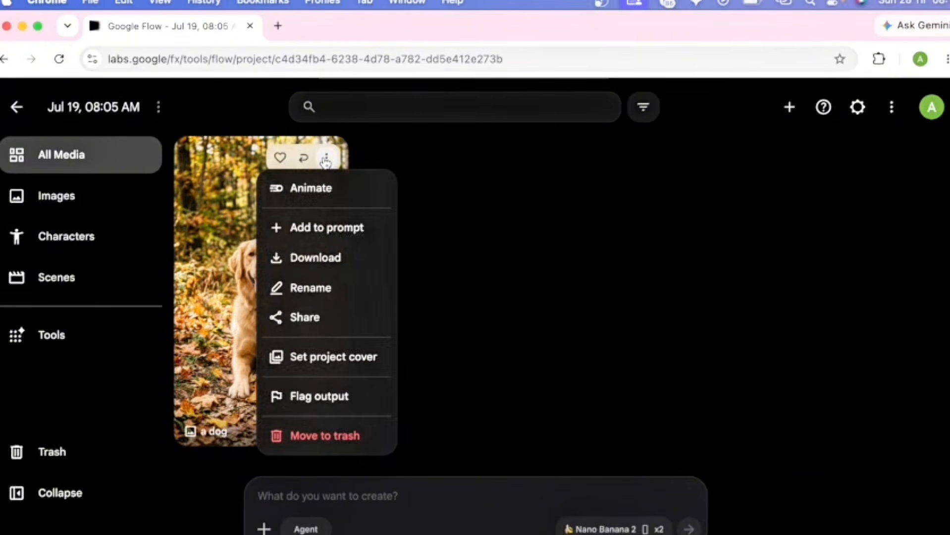
mouse_move(324, 258)
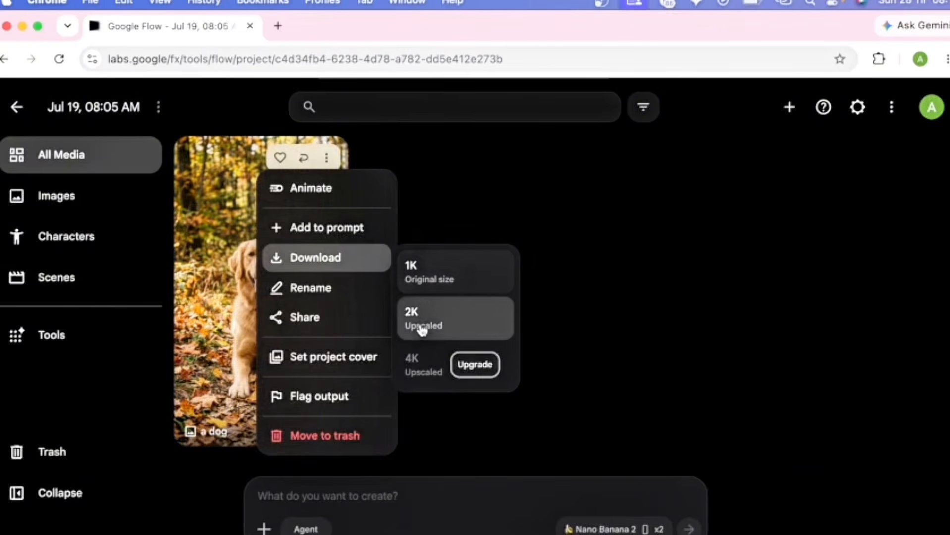
left_click(450, 323)
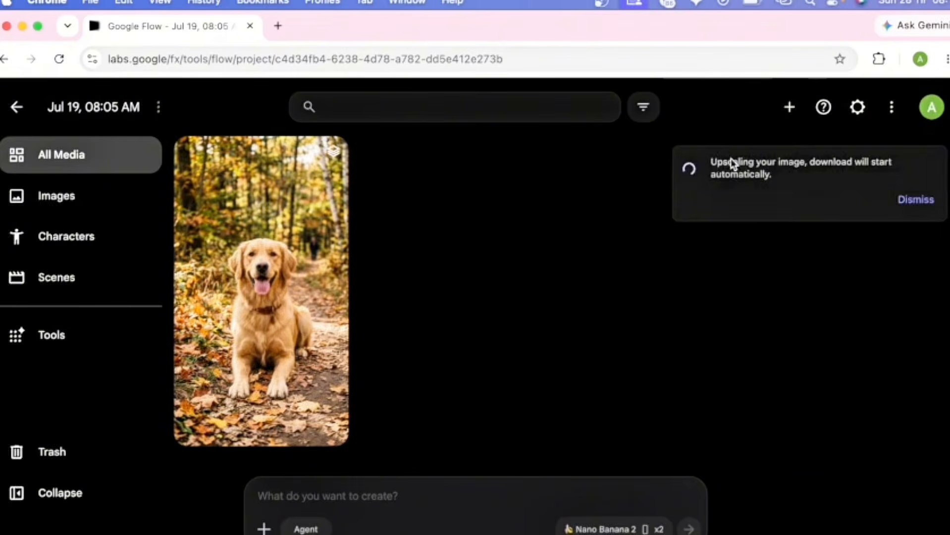
left_click_drag(731, 159, 808, 163)
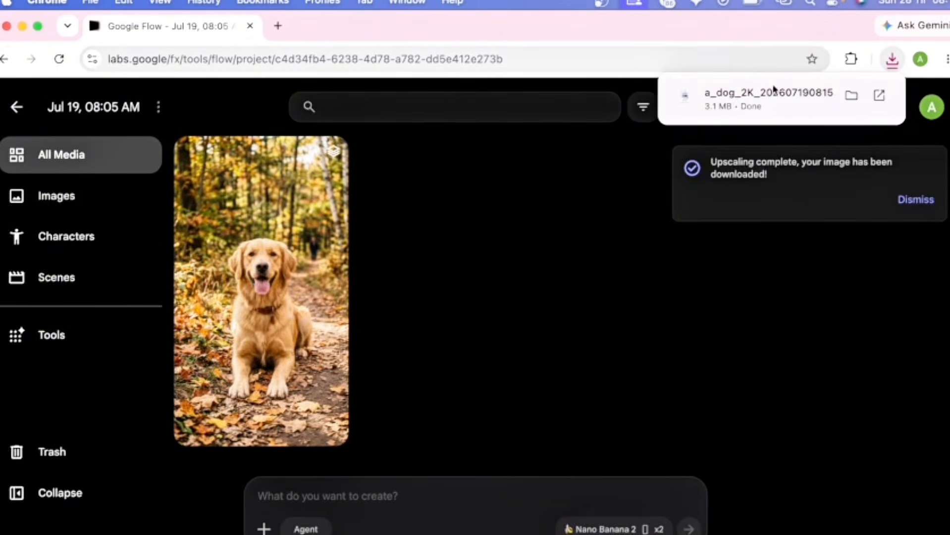
left_click(907, 203)
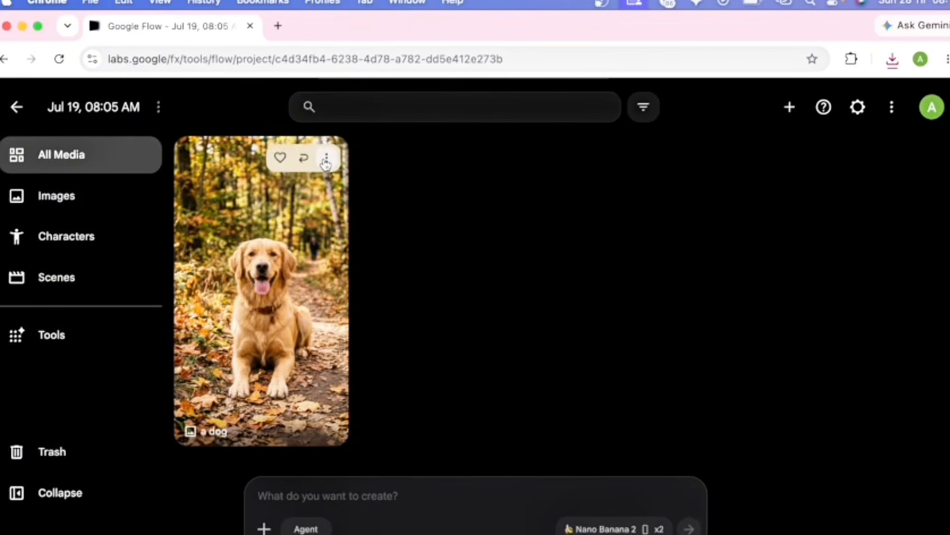
- Generate new images from the forest dog image as reference with the prompt "generate thesame dog siting a tree"
left_click(326, 159)
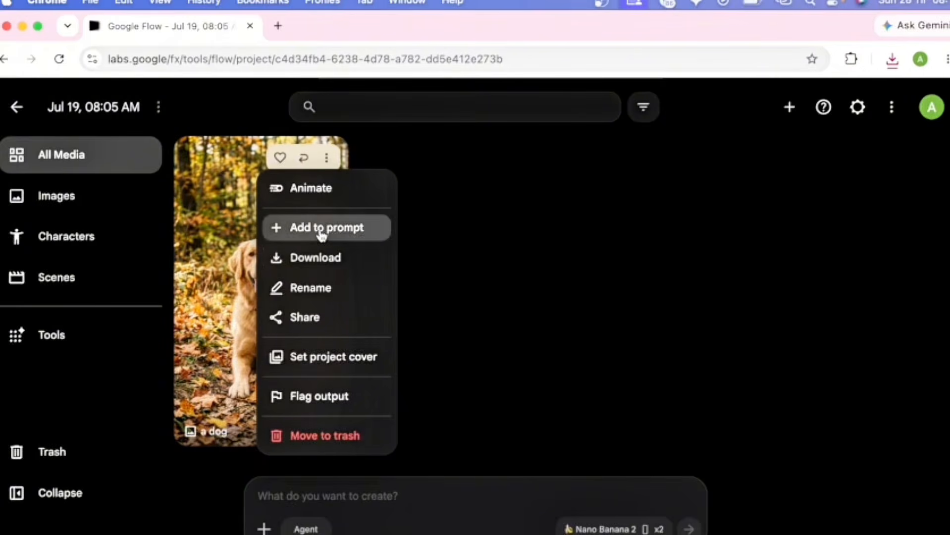
left_click(337, 234)
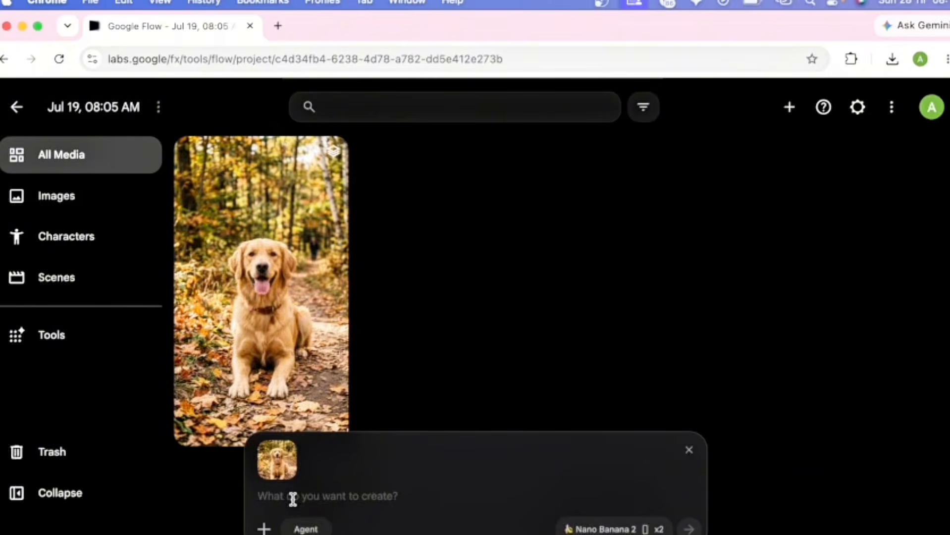
type("generate thesame dog siting a tree")
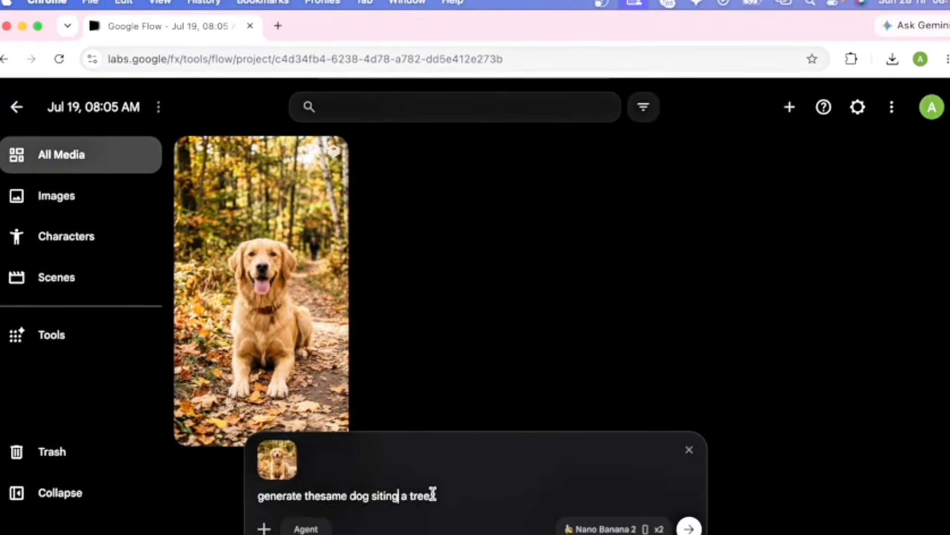
left_click(616, 528)
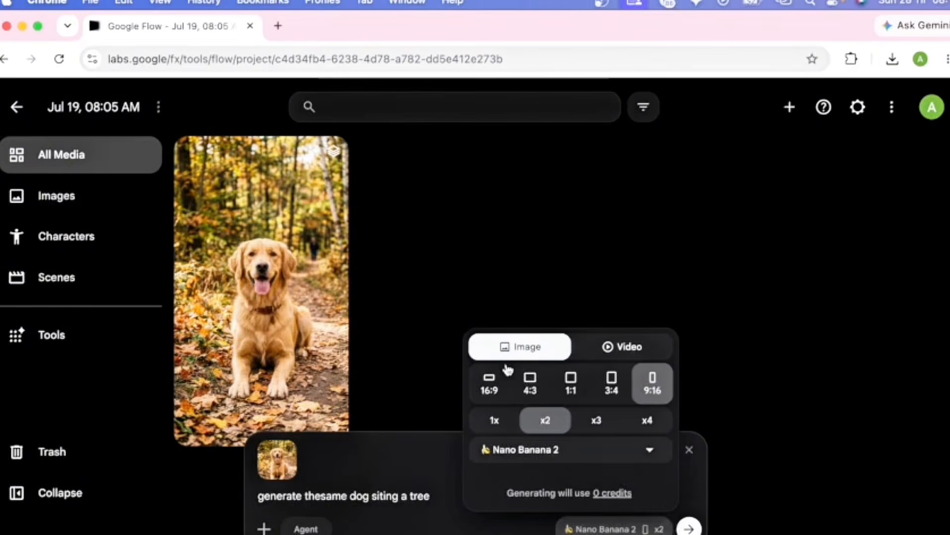
left_click(435, 494)
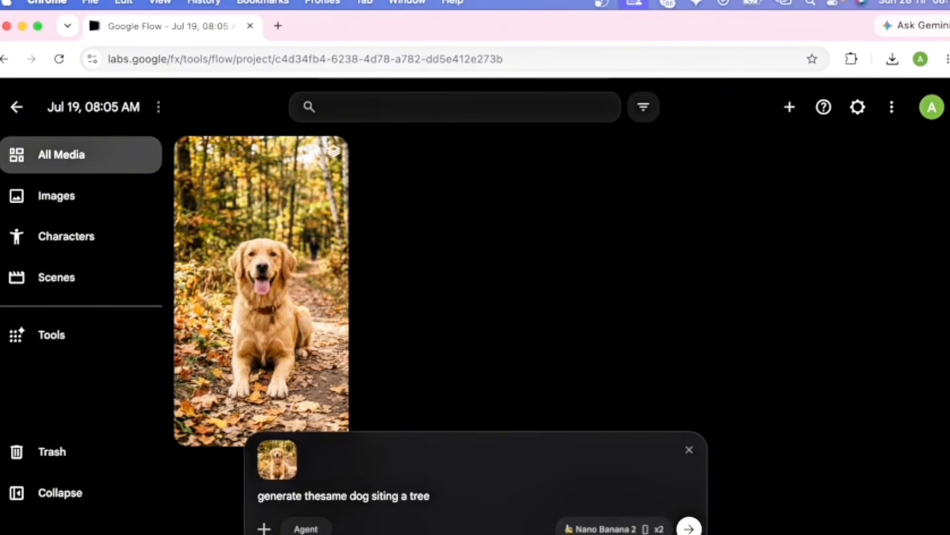
left_click(688, 528)
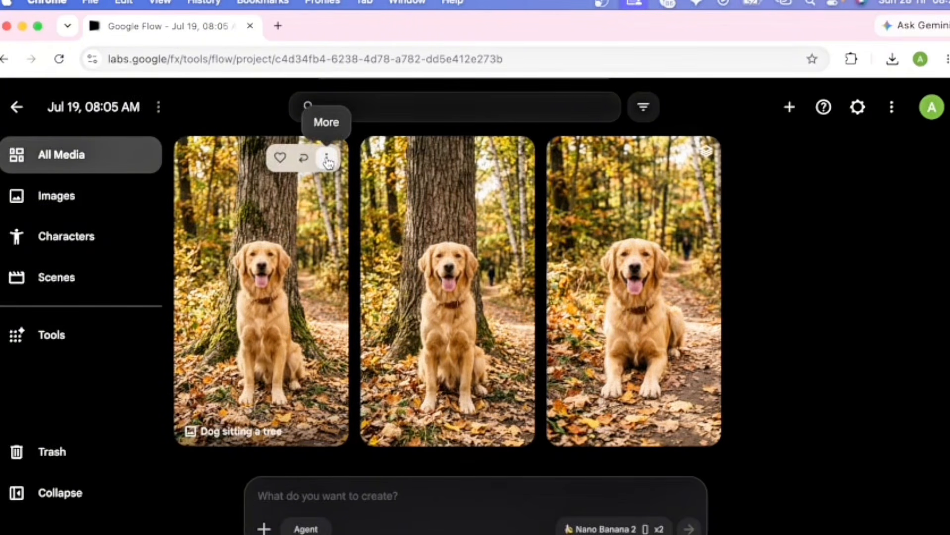
- Add the first image of the dog sitting by the tree to the prompt and switch generation to video with one output
left_click(327, 159)
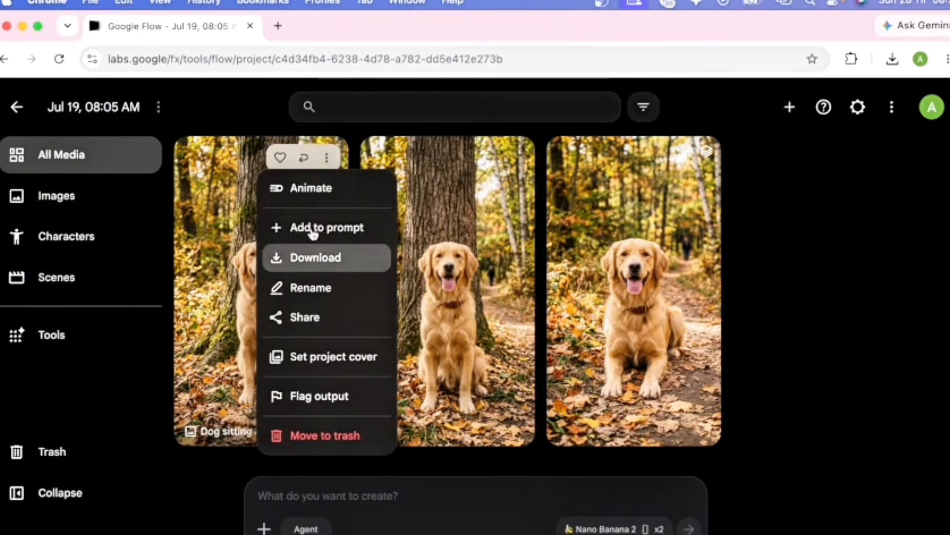
left_click(339, 233)
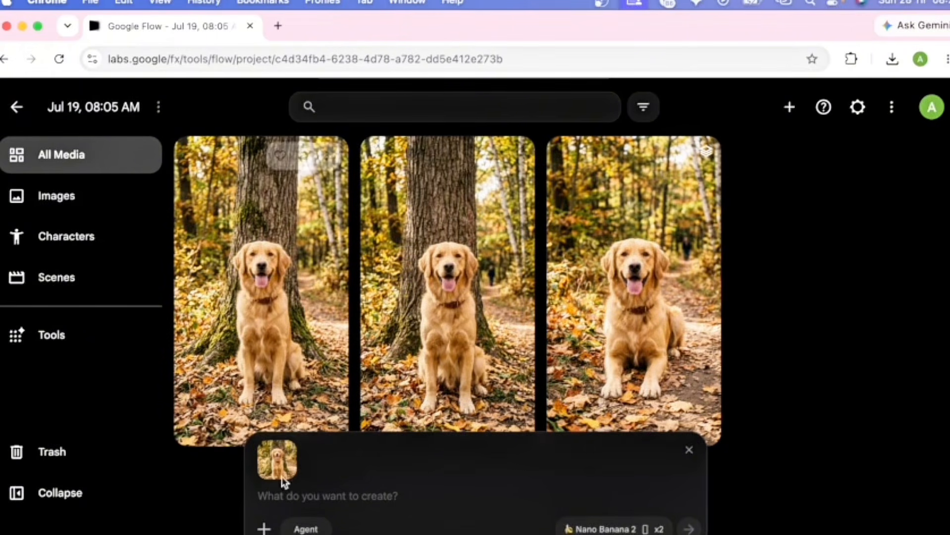
left_click(610, 529)
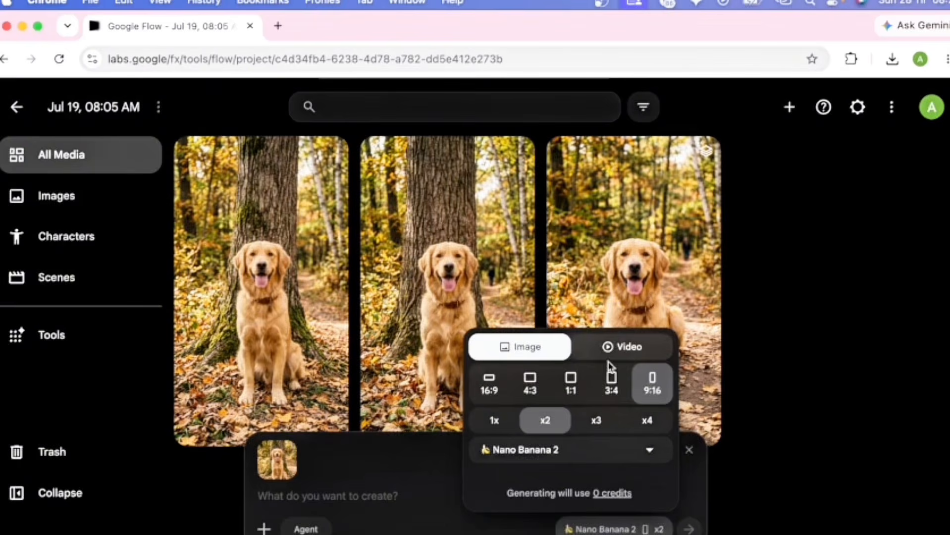
left_click(625, 348)
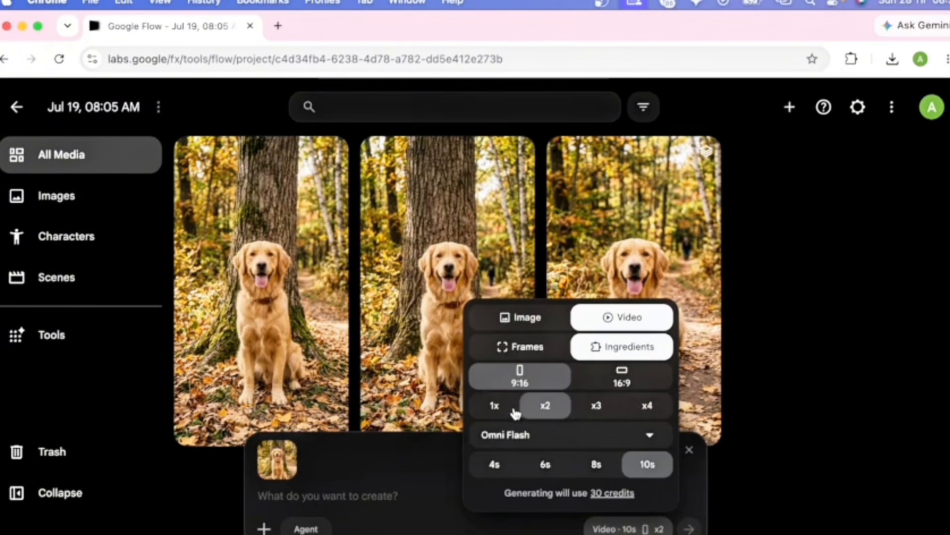
left_click(493, 405)
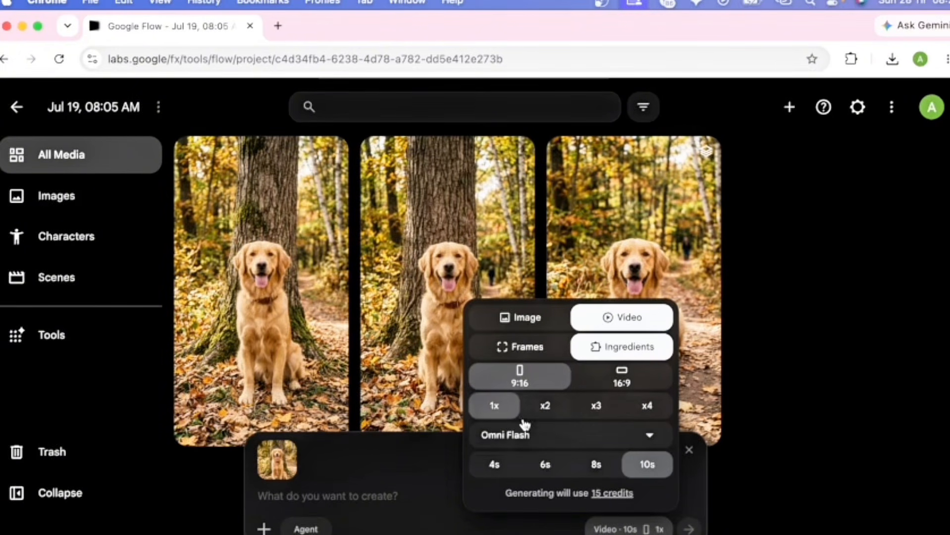
left_click(547, 409)
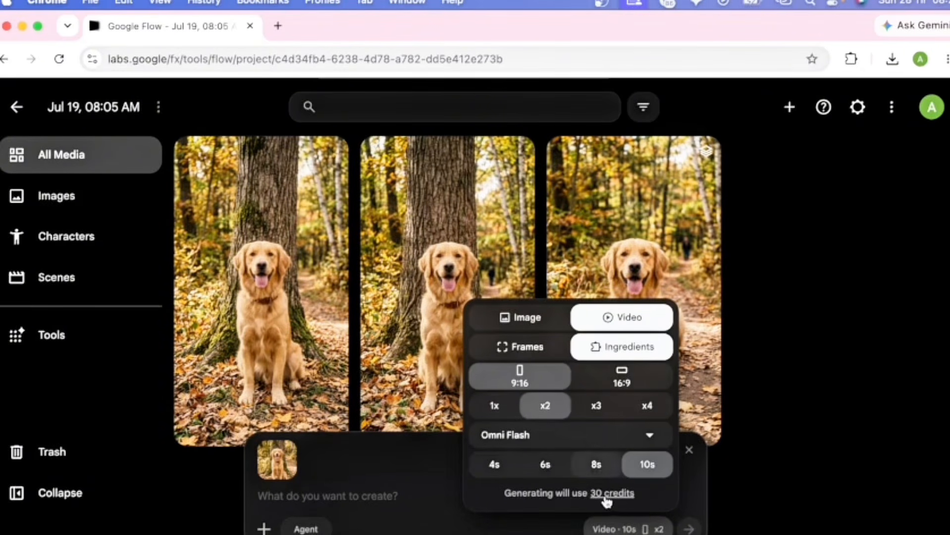
left_click(496, 408)
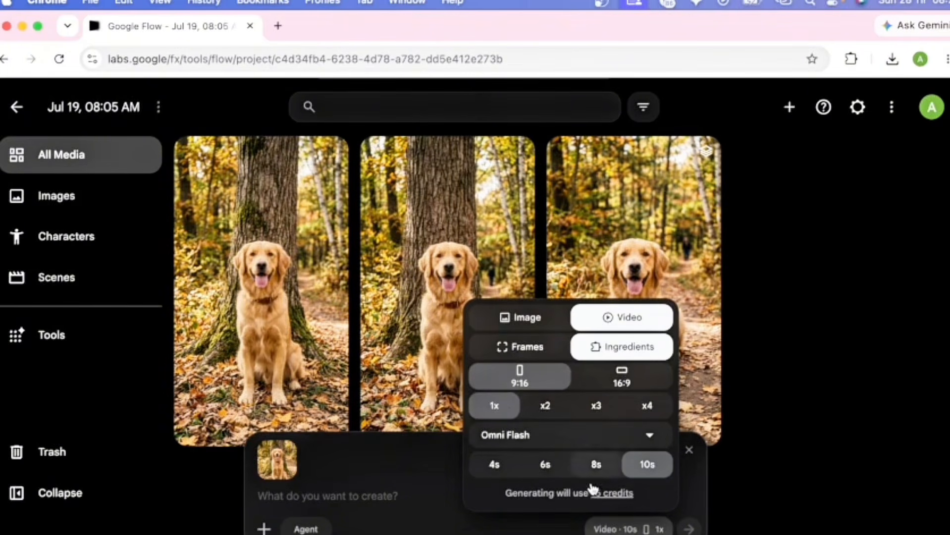
- Generate a 6-second Omni Flash video from the prompt "make the dog run looking for the the owner"
left_click(650, 436)
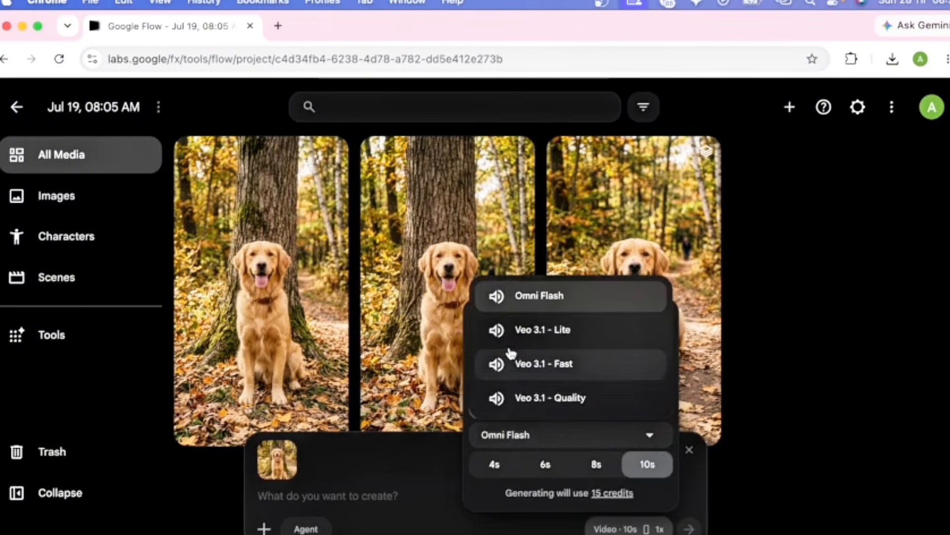
left_click(568, 297)
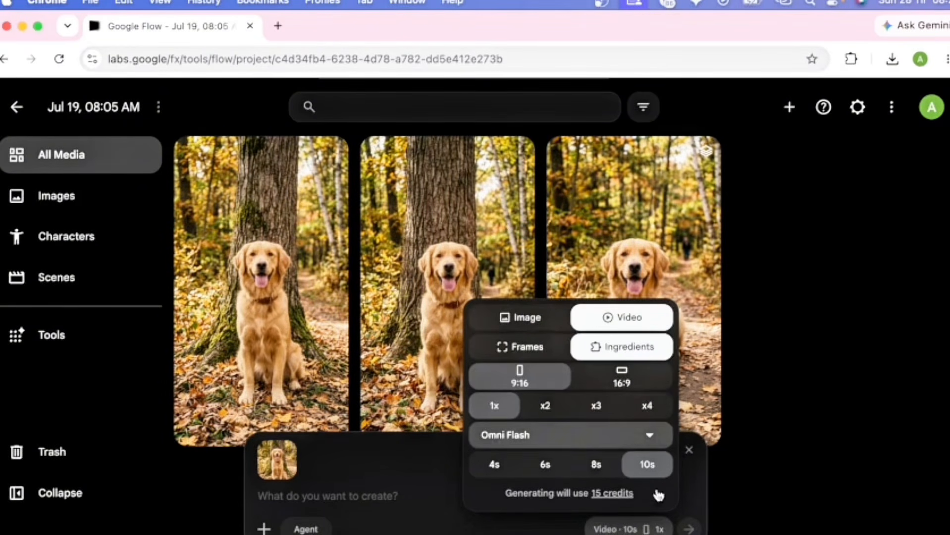
left_click(495, 466)
left_click(549, 467)
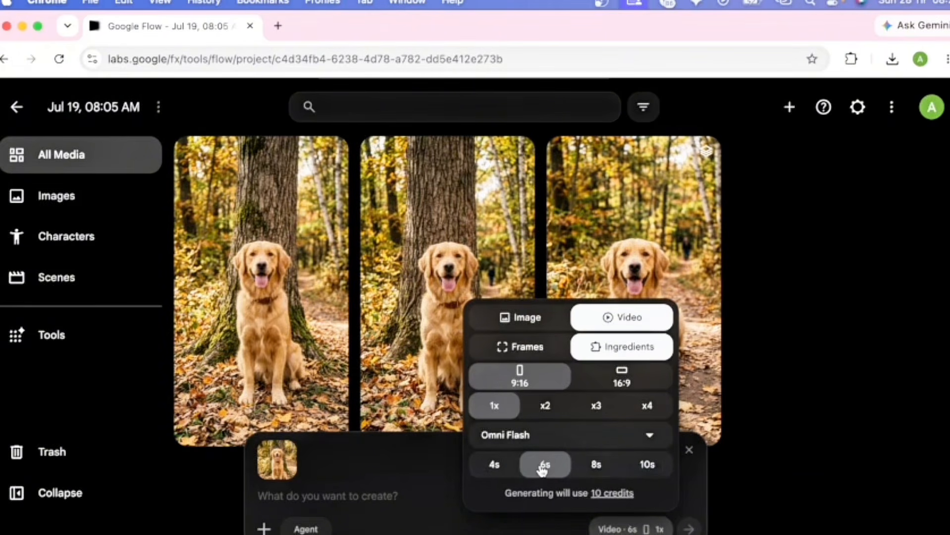
left_click(355, 492)
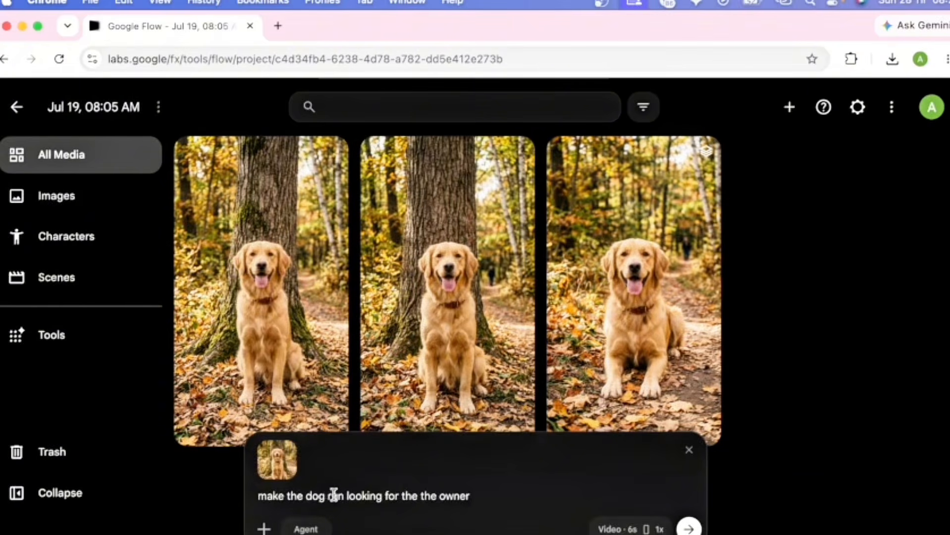
left_click(689, 527)
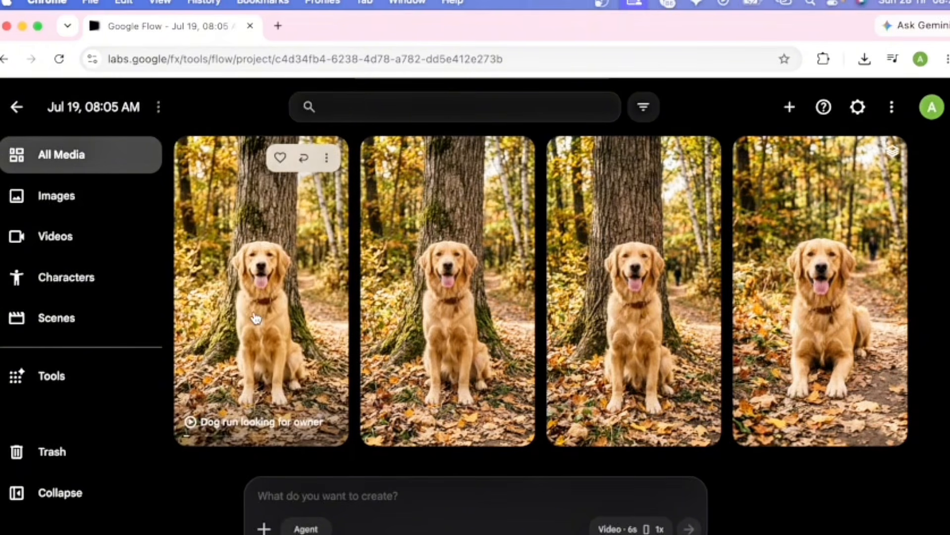
- Download the video of the dog looking for its owner in 720p original size
left_click(327, 160)
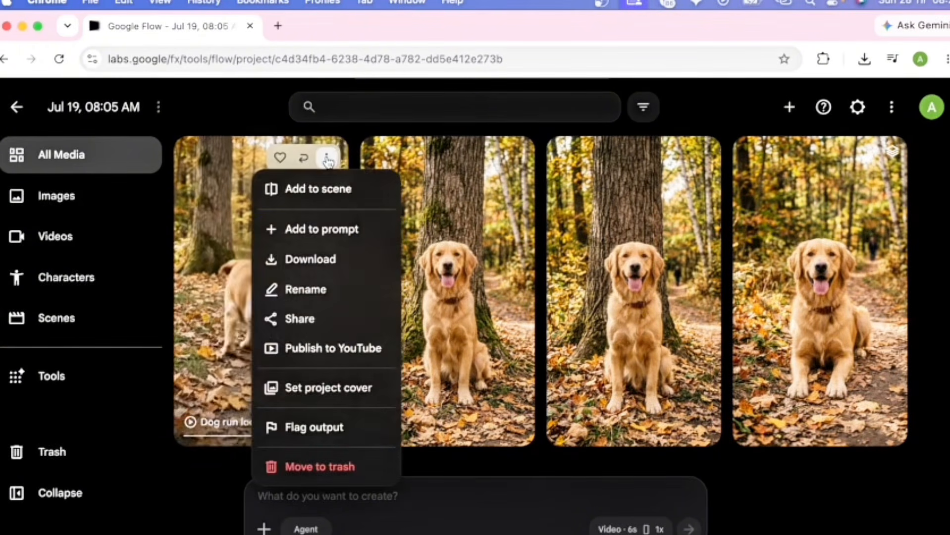
mouse_move(348, 263)
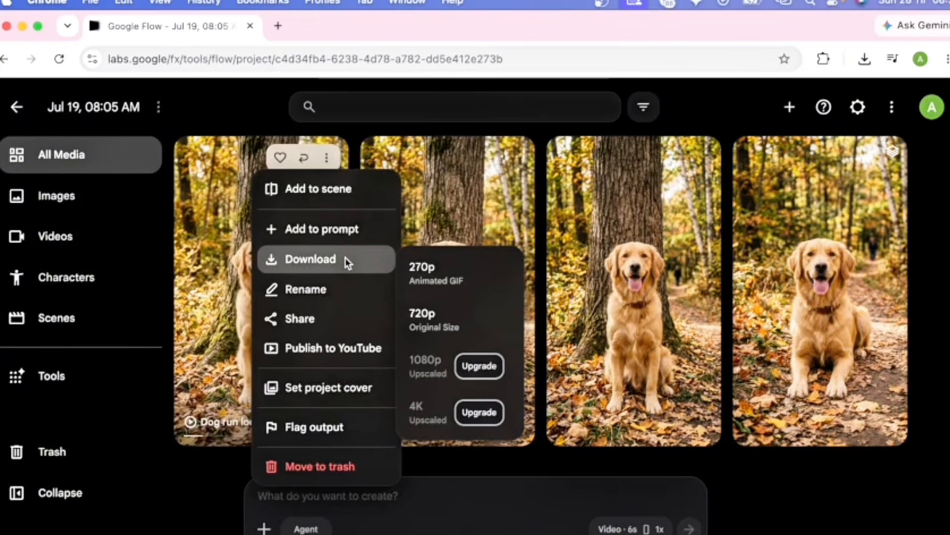
left_click(452, 325)
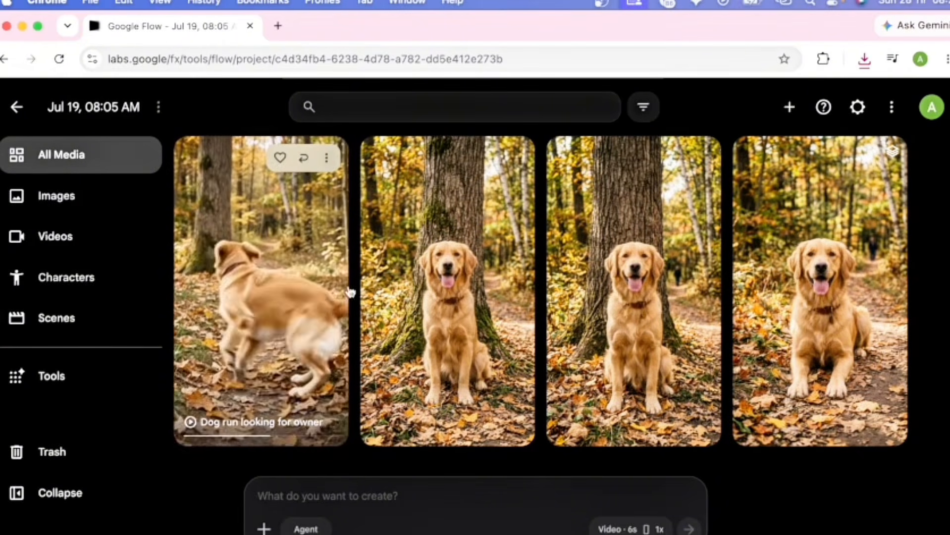
- Open the dog video for editing and start adding a clip at the end of its timeline
left_click(284, 333)
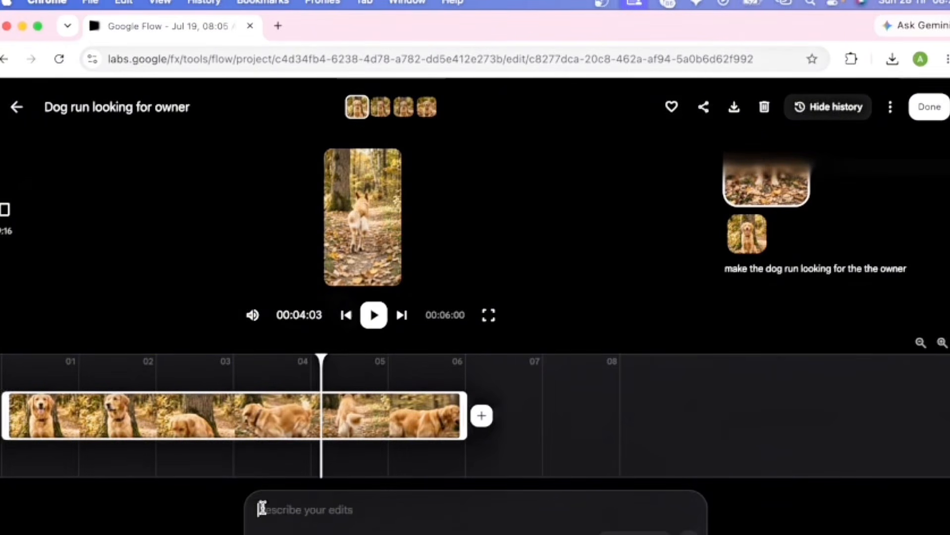
left_click(481, 416)
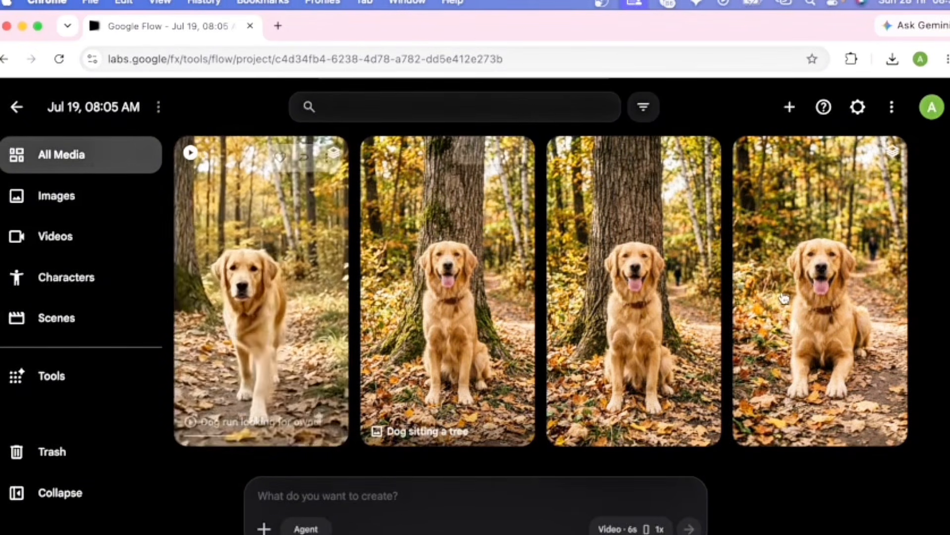
- Review the project's images and videos separately, including a preview of the dog video
left_click(91, 204)
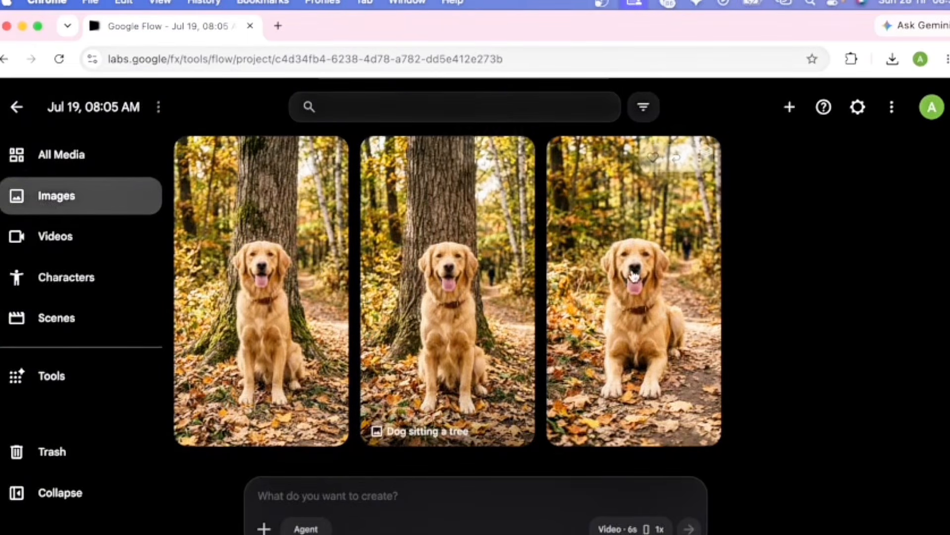
left_click(64, 242)
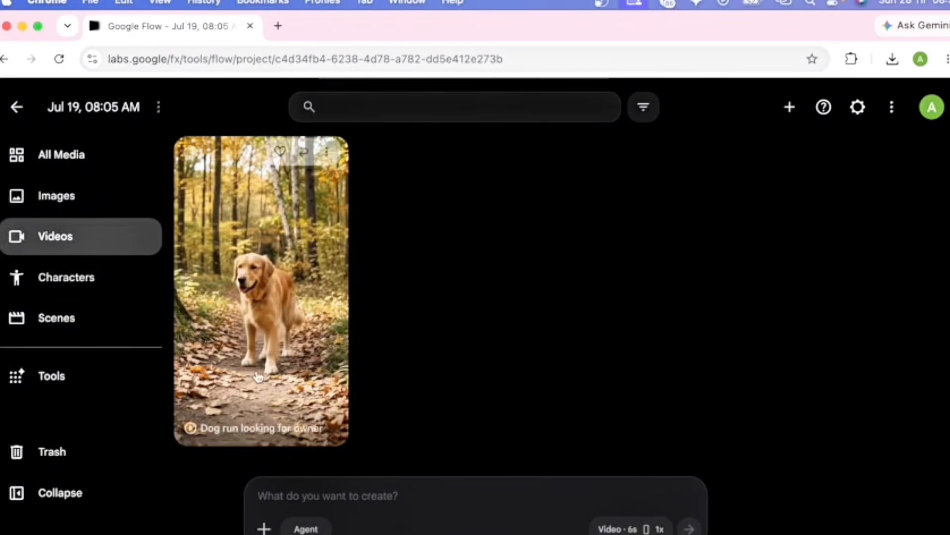
mouse_move(244, 257)
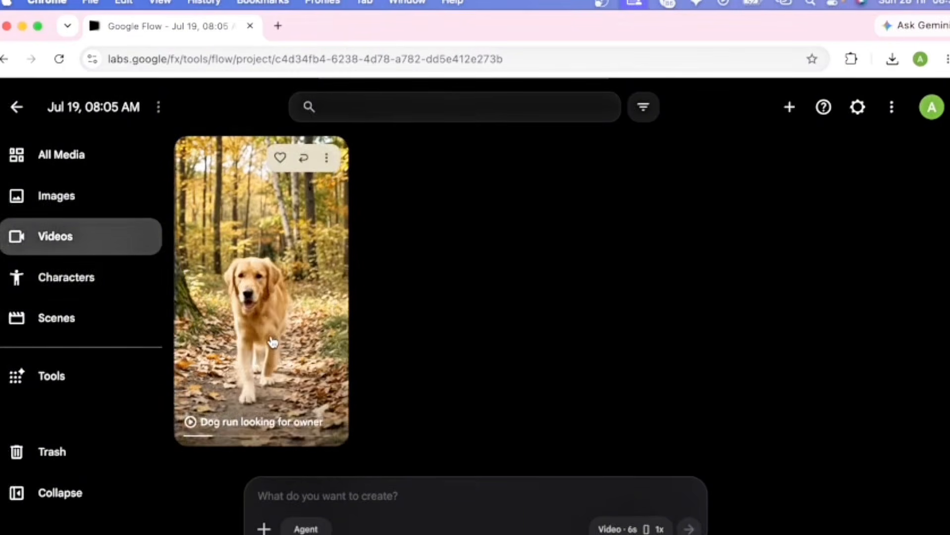